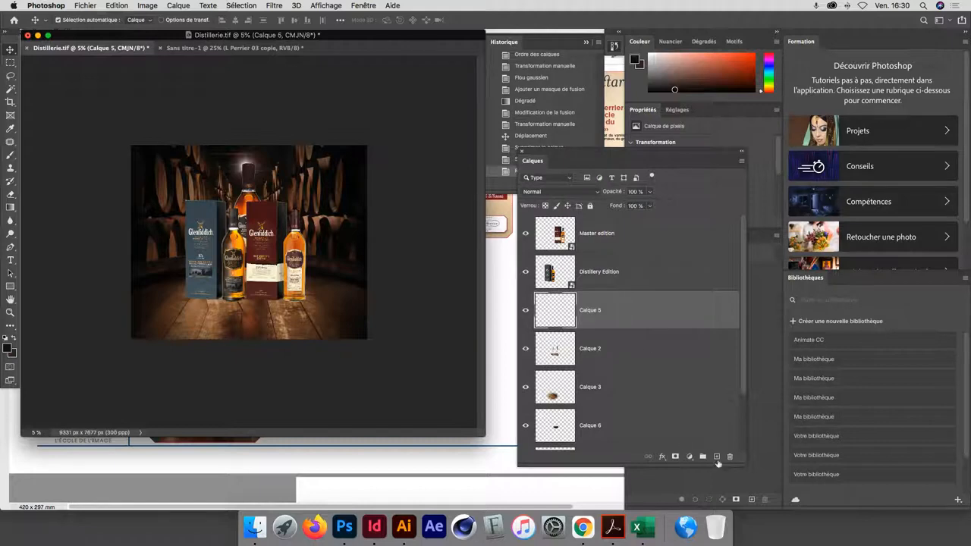
Step: Delete the empty layer Calque 5, and check the background by briefly hiding the Distillery Edition and Master edition layers
{"action": "left_click", "coordinate": [729, 455]}
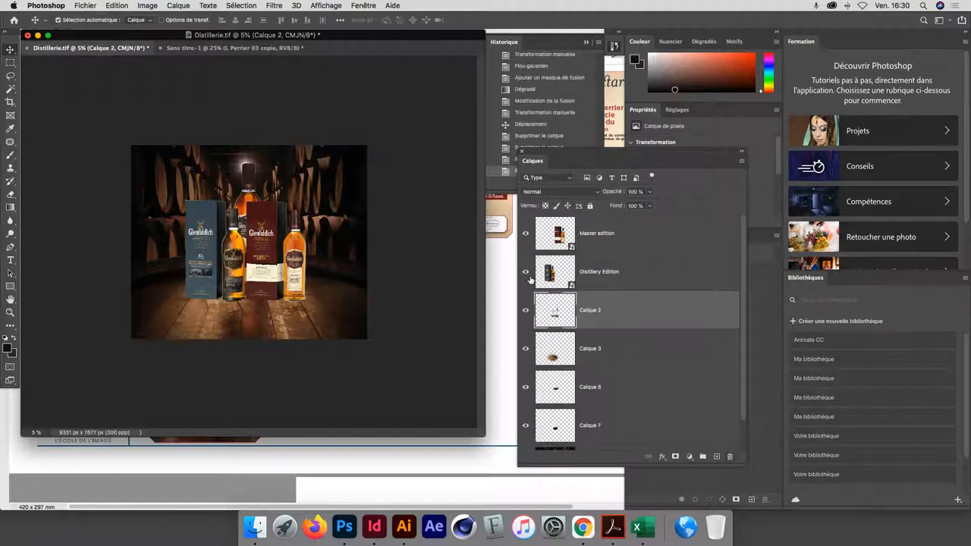
{"action": "left_click_drag", "start_coordinate": [525, 272], "coordinate": [525, 240]}
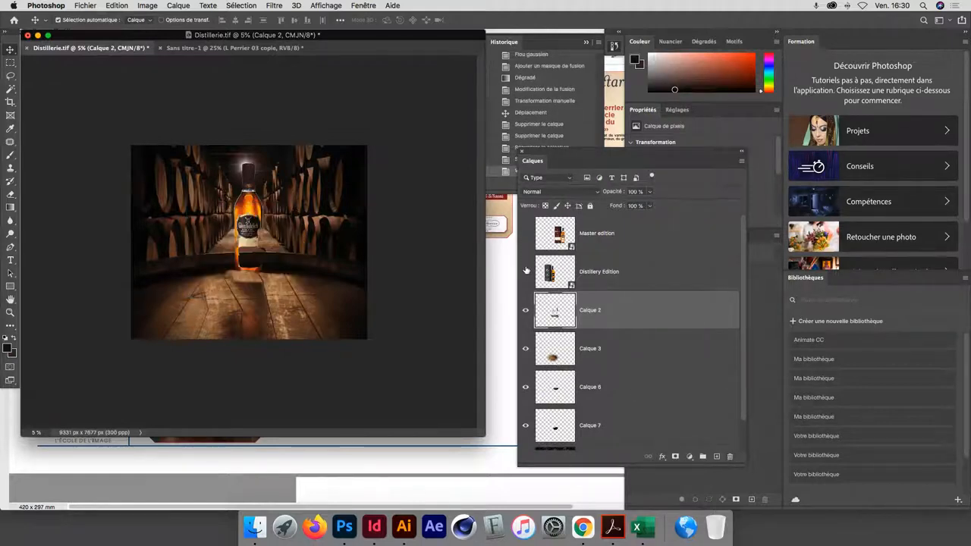
{"action": "left_click", "coordinate": [525, 272]}
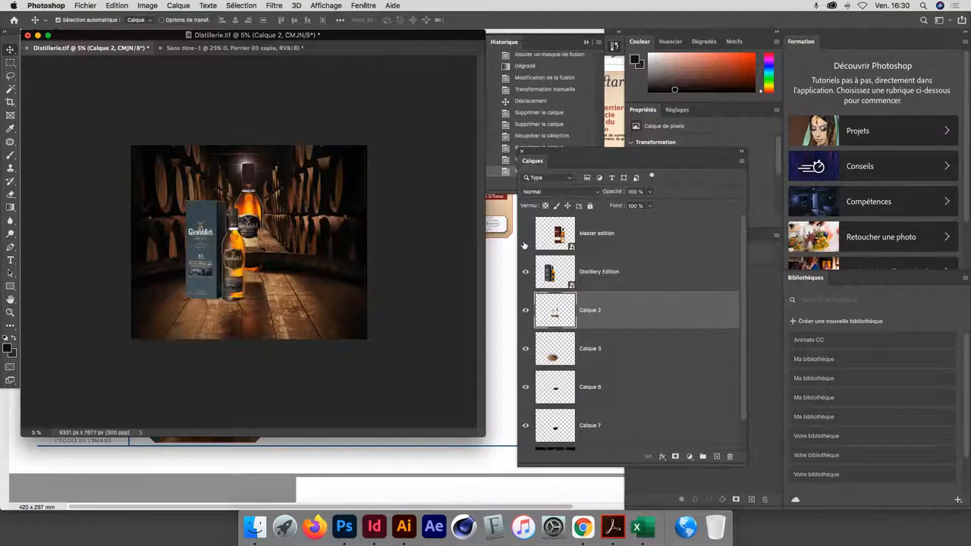
{"action": "left_click", "coordinate": [526, 234]}
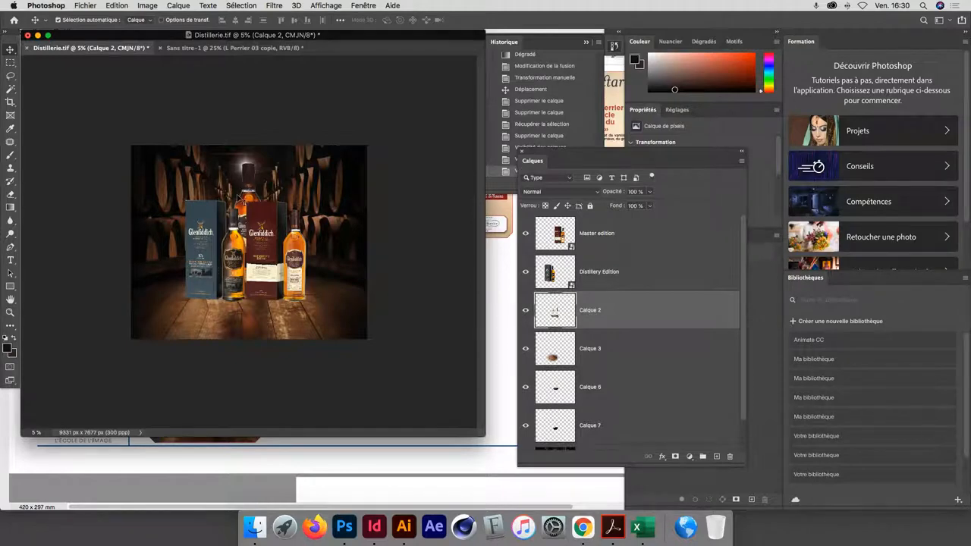
Step: Sample a near-black foreground and a dark brown background colour from the cellar scene around the central bottle
{"action": "key", "text": "super+plus"}
{"action": "key", "text": "super+plus"}
{"action": "key", "text": "super+plus"}
{"action": "key", "text": "super+plus"}
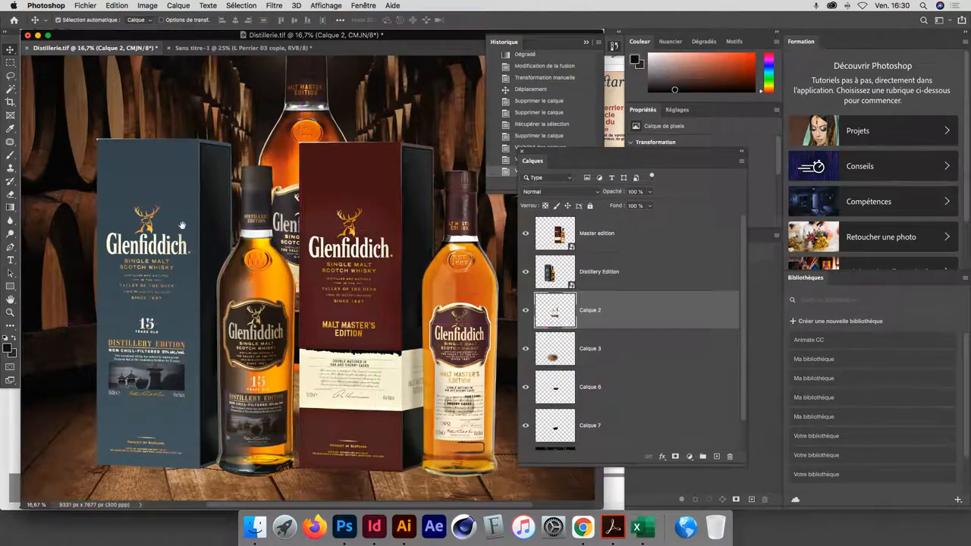
{"action": "left_click_drag", "start_coordinate": [330, 191], "coordinate": [310, 292]}
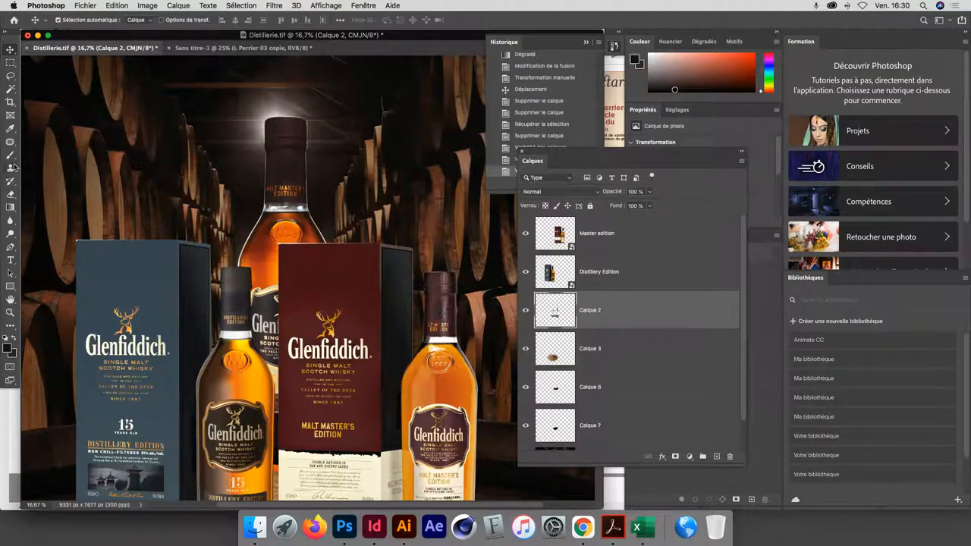
{"action": "left_click", "coordinate": [11, 128]}
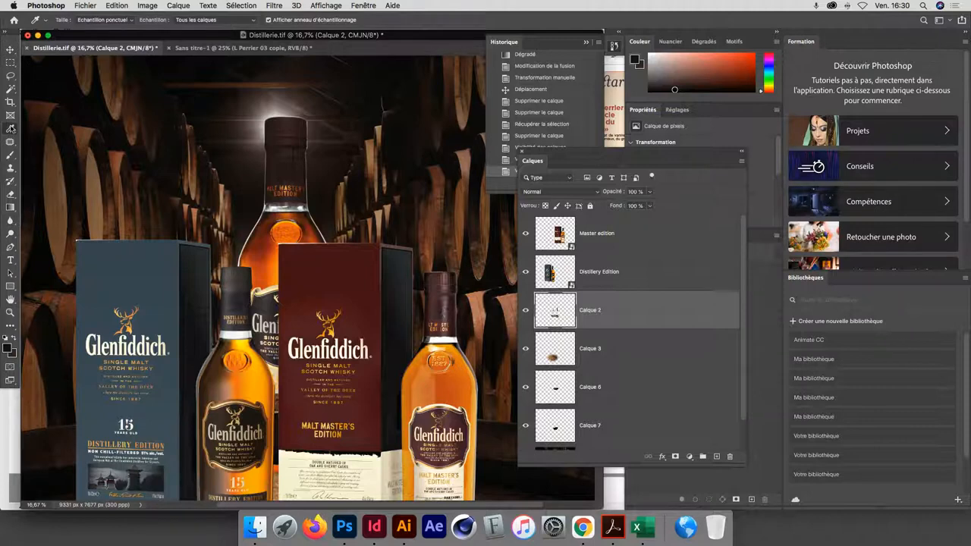
{"action": "left_click", "coordinate": [250, 195]}
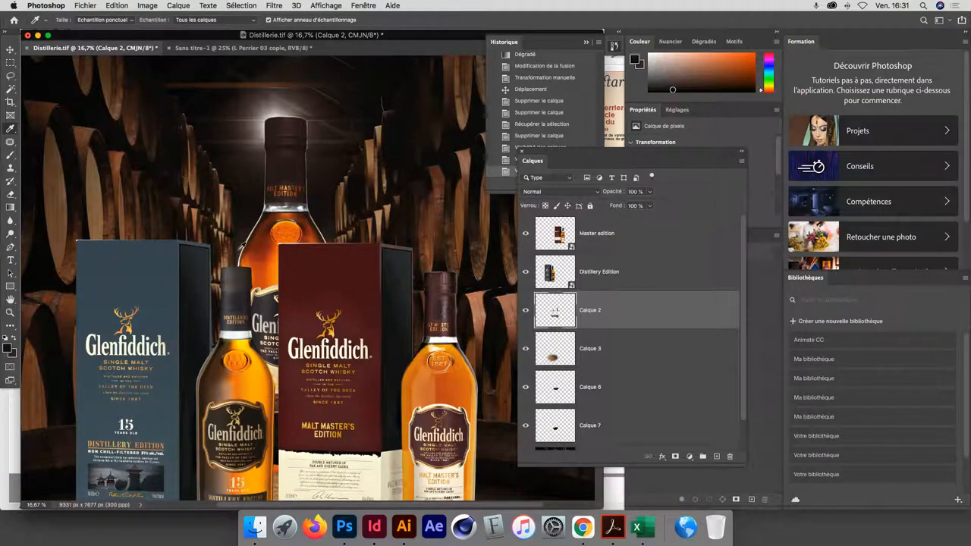
{"action": "left_click", "coordinate": [241, 246]}
{"action": "left_click", "coordinate": [305, 291]}
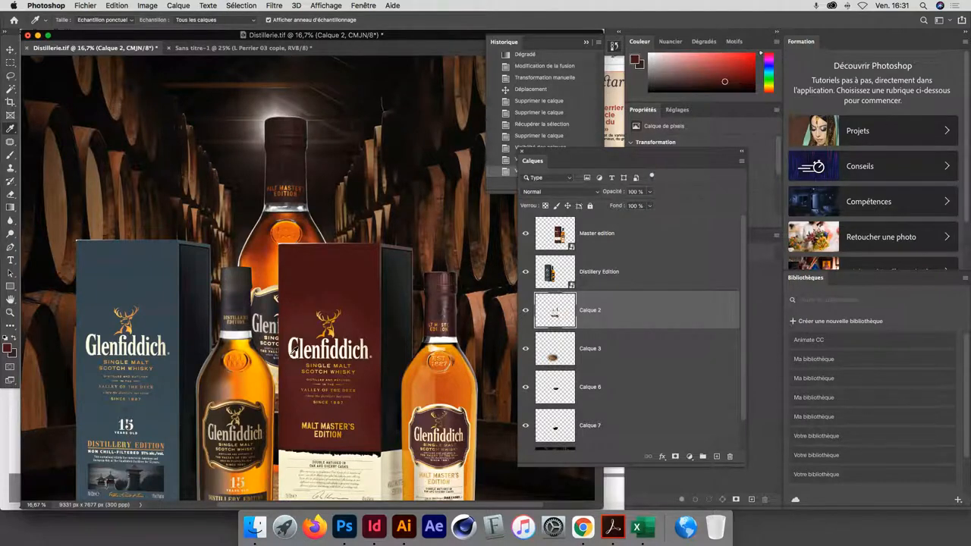
{"action": "left_click", "coordinate": [291, 352]}
{"action": "key", "text": "d"}
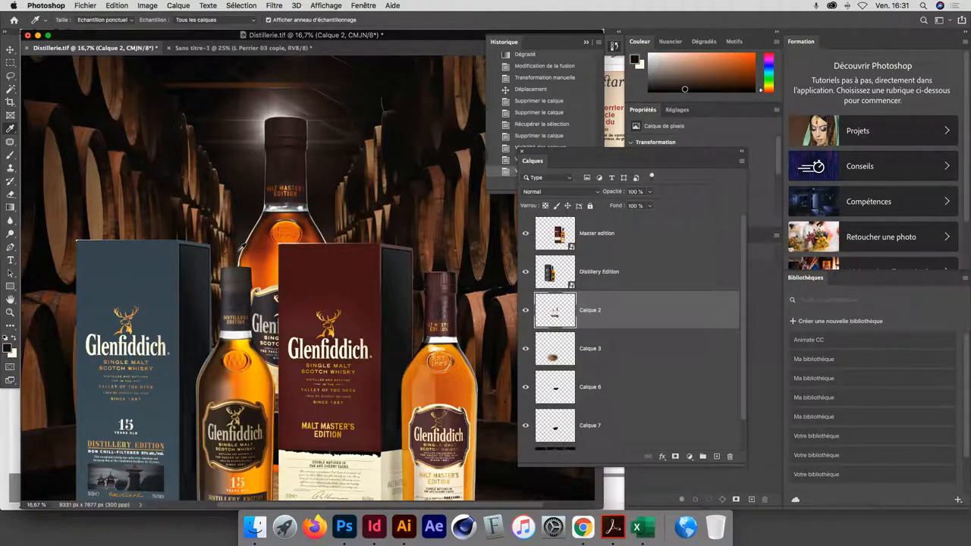
{"action": "left_click", "coordinate": [240, 250], "text": "alt"}
Step: Create a new layer above Calque 2 and fill it with a vertical linear gradient from near-black to dark brown
{"action": "left_click", "coordinate": [718, 456]}
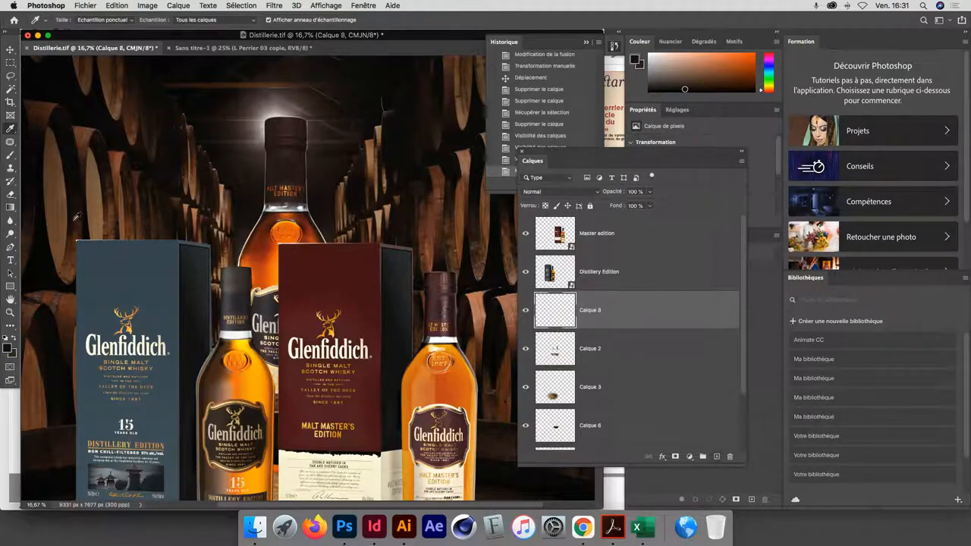
{"action": "left_click", "coordinate": [10, 207]}
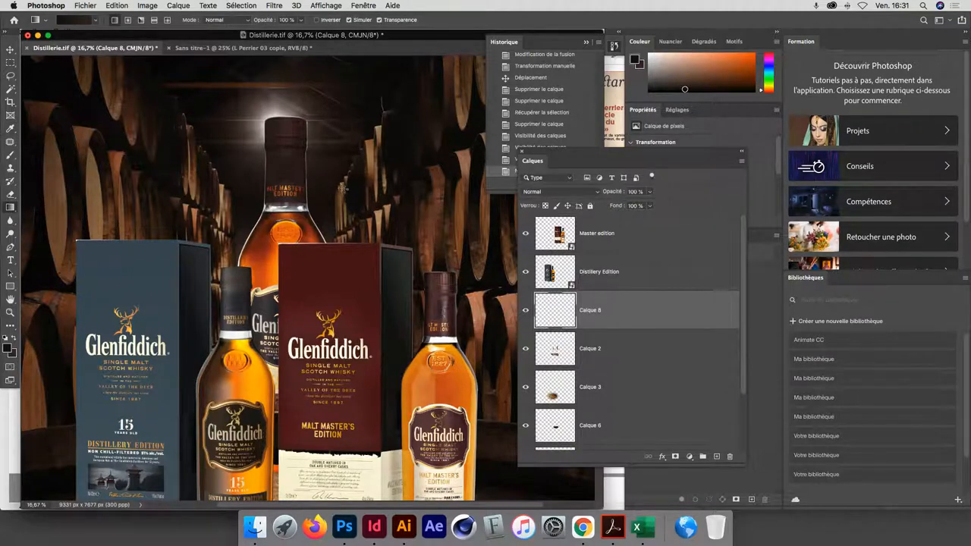
{"action": "left_click_drag", "start_coordinate": [344, 173], "coordinate": [347, 273]}
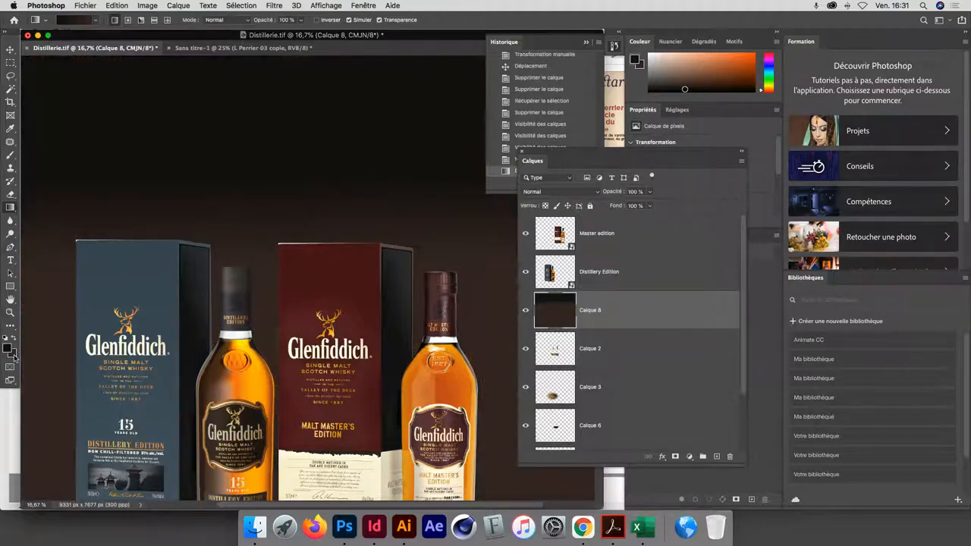
{"action": "key", "text": "super+minus"}
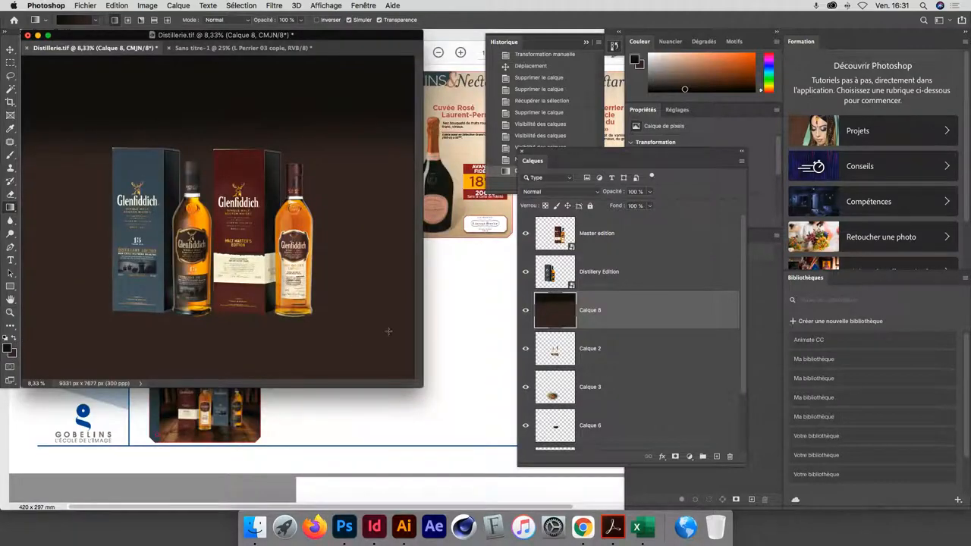
Step: Add a layer mask to the gradient layer Calque 8 and fill the mask with black
{"action": "left_click", "coordinate": [675, 458]}
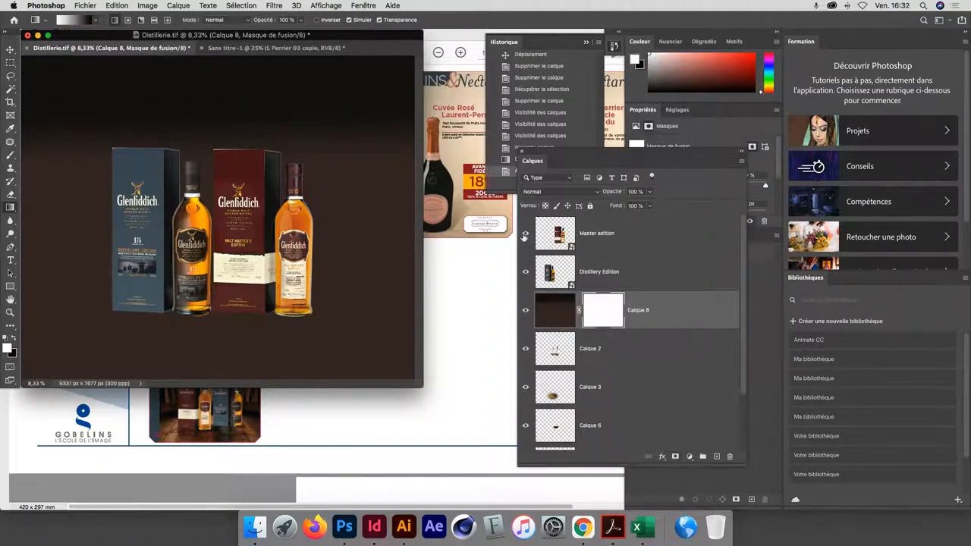
{"action": "left_click", "coordinate": [116, 5]}
{"action": "left_click", "coordinate": [154, 167]}
{"action": "left_click", "coordinate": [552, 217]}
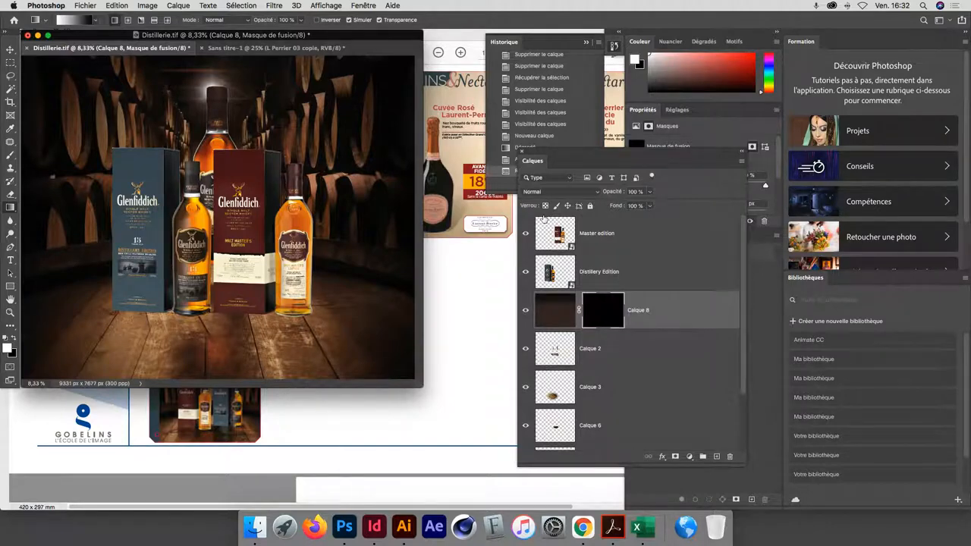
Step: Brush white on the Calque 8 mask to cover the central bottle's neck and shoulders behind the two boxes
{"action": "key", "text": "super+plus"}
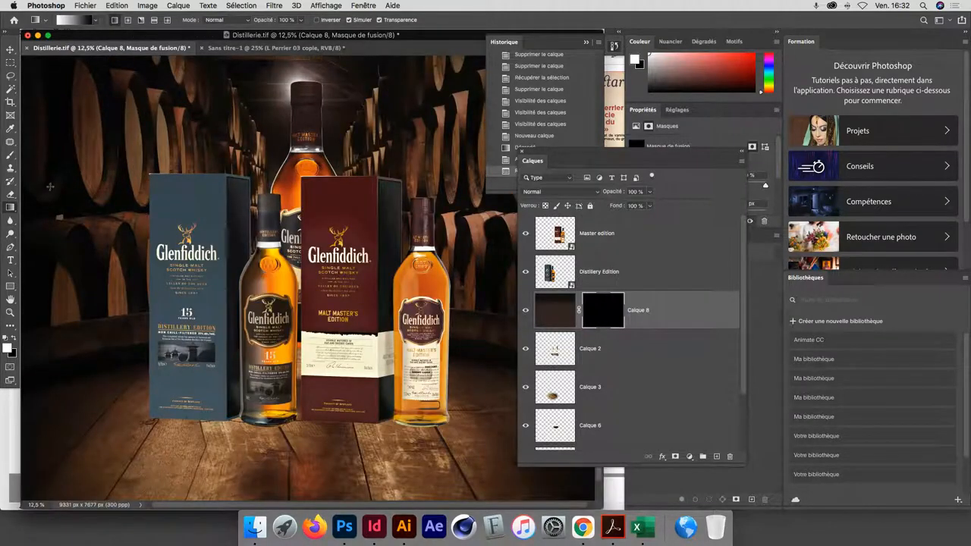
{"action": "left_click", "coordinate": [11, 154]}
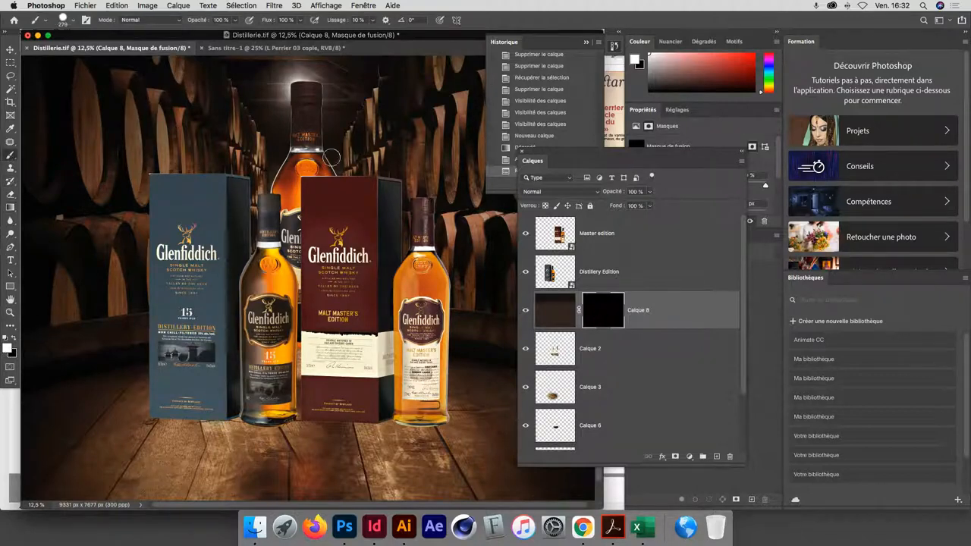
{"action": "mouse_move", "coordinate": [285, 133]}
{"action": "left_mouse_down"}
{"action": "mouse_move", "coordinate": [291, 162]}
{"action": "mouse_move", "coordinate": [296, 123]}
{"action": "mouse_move", "coordinate": [304, 170]}
{"action": "mouse_move", "coordinate": [310, 128]}
{"action": "mouse_move", "coordinate": [314, 170]}
{"action": "mouse_move", "coordinate": [320, 134]}
{"action": "mouse_move", "coordinate": [333, 167]}
{"action": "mouse_move", "coordinate": [330, 143]}
{"action": "mouse_move", "coordinate": [333, 173]}
{"action": "mouse_move", "coordinate": [312, 183]}
{"action": "mouse_move", "coordinate": [309, 170]}
{"action": "mouse_move", "coordinate": [299, 187]}
{"action": "mouse_move", "coordinate": [283, 157]}
{"action": "mouse_move", "coordinate": [275, 203]}
{"action": "mouse_move", "coordinate": [278, 190]}
{"action": "mouse_move", "coordinate": [295, 198]}
{"action": "mouse_move", "coordinate": [294, 277]}
{"action": "mouse_move", "coordinate": [272, 132]}
{"action": "mouse_move", "coordinate": [296, 147]}
{"action": "mouse_move", "coordinate": [281, 132]}
{"action": "mouse_move", "coordinate": [325, 132]}
{"action": "left_mouse_up"}
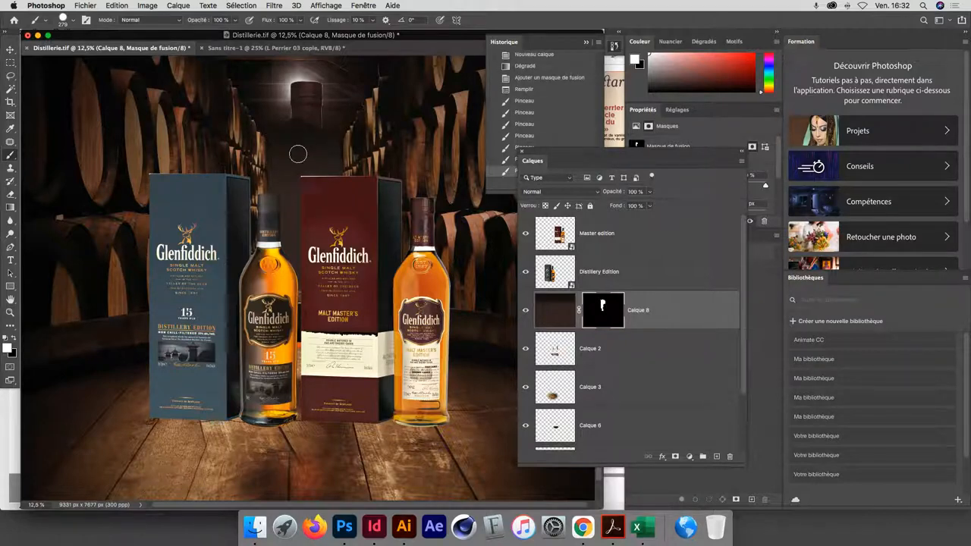
{"action": "mouse_move", "coordinate": [297, 157]}
{"action": "left_mouse_down"}
{"action": "mouse_move", "coordinate": [302, 228]}
{"action": "mouse_move", "coordinate": [300, 123]}
{"action": "left_mouse_up"}
{"action": "mouse_move", "coordinate": [297, 217]}
{"action": "left_mouse_down"}
{"action": "mouse_move", "coordinate": [293, 114]}
{"action": "mouse_move", "coordinate": [281, 114]}
{"action": "left_mouse_up"}
Step: Brush black on the Calque 8 mask with a soft 554 px brush to soften the edges of the covered bottle area
{"action": "key", "text": "x"}
{"action": "mouse_move", "coordinate": [281, 114]}
{"action": "left_mouse_down"}
{"action": "mouse_move", "coordinate": [310, 117]}
{"action": "mouse_move", "coordinate": [274, 121]}
{"action": "mouse_move", "coordinate": [328, 126]}
{"action": "mouse_move", "coordinate": [327, 153]}
{"action": "mouse_move", "coordinate": [337, 152]}
{"action": "mouse_move", "coordinate": [332, 129]}
{"action": "mouse_move", "coordinate": [339, 141]}
{"action": "mouse_move", "coordinate": [333, 129]}
{"action": "mouse_move", "coordinate": [275, 133]}
{"action": "left_mouse_up"}
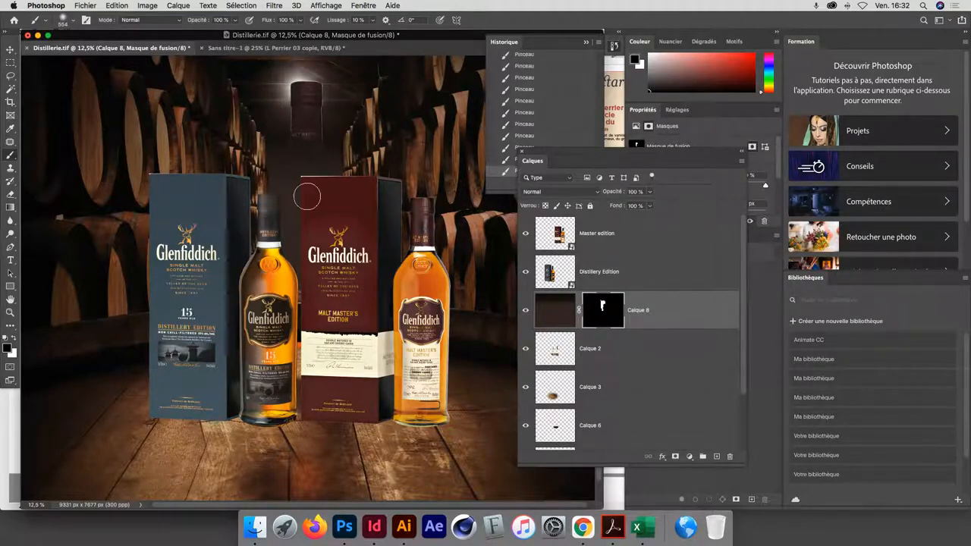
{"action": "left_click_drag", "start_coordinate": [294, 198], "coordinate": [293, 176]}
Step: Unlink the layer mask from Calque 8 and try to free-transform the gradient on its own
{"action": "left_click", "coordinate": [578, 311]}
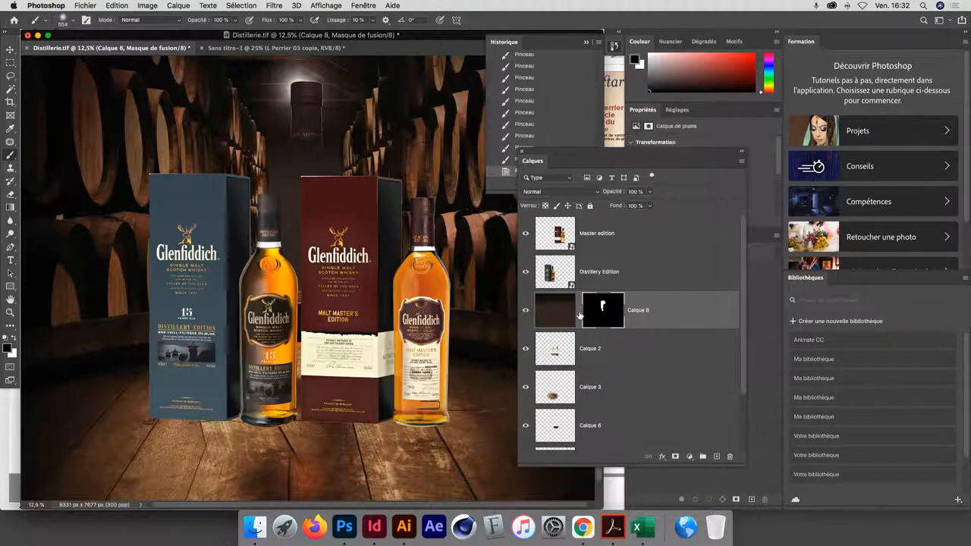
{"action": "left_click", "coordinate": [553, 315]}
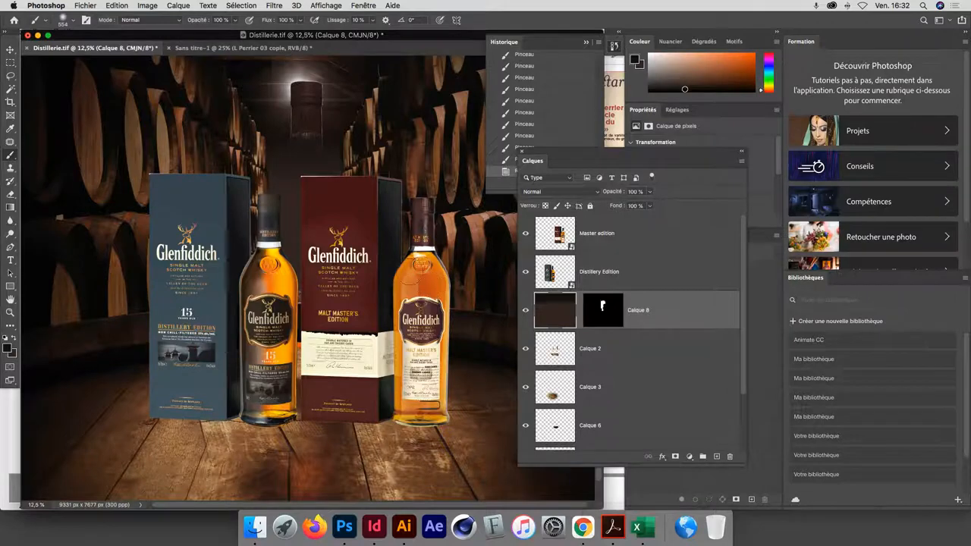
{"action": "key", "text": "super+t"}
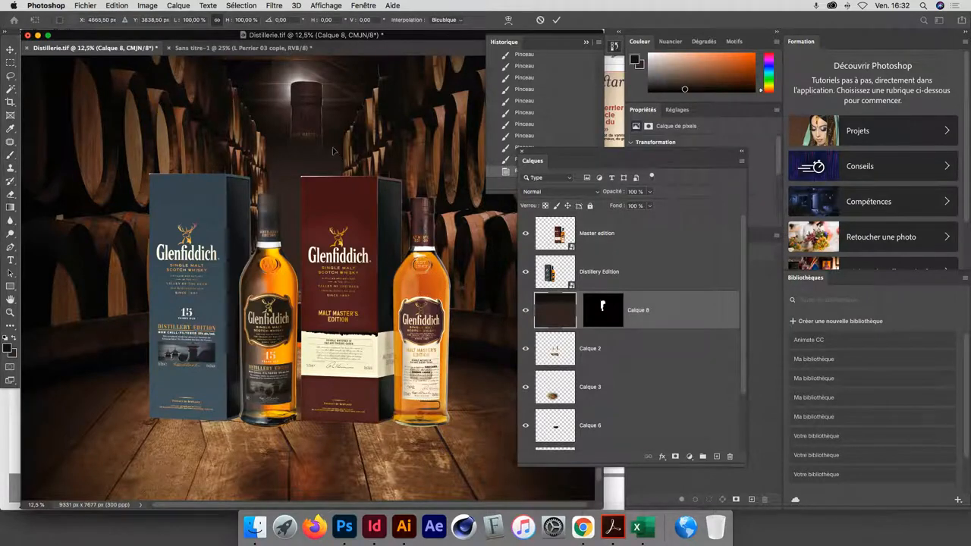
{"action": "key", "text": "super+minus"}
{"action": "left_click_drag", "start_coordinate": [324, 306], "coordinate": [456, 447]}
{"action": "mouse_move", "coordinate": [234, 118]}
{"action": "left_mouse_down"}
{"action": "mouse_move", "coordinate": [234, 81]}
{"action": "mouse_move", "coordinate": [240, 110]}
{"action": "mouse_move", "coordinate": [247, 91]}
{"action": "mouse_move", "coordinate": [242, 128]}
{"action": "left_mouse_up"}
{"action": "key", "text": "Return"}
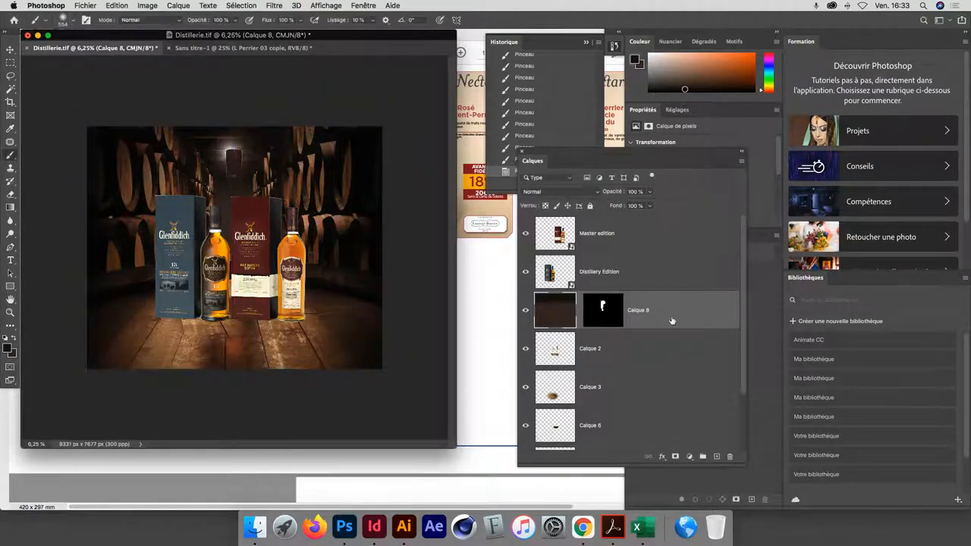
Step: Select the Calque 8 mask and shift it slightly upward, independently of the gradient
{"action": "left_click", "coordinate": [609, 312]}
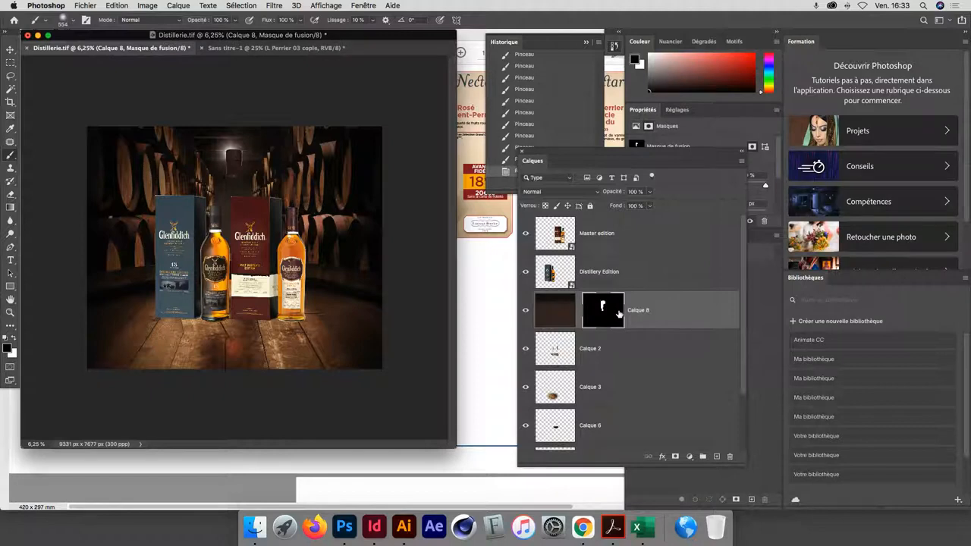
{"action": "left_click", "coordinate": [11, 50]}
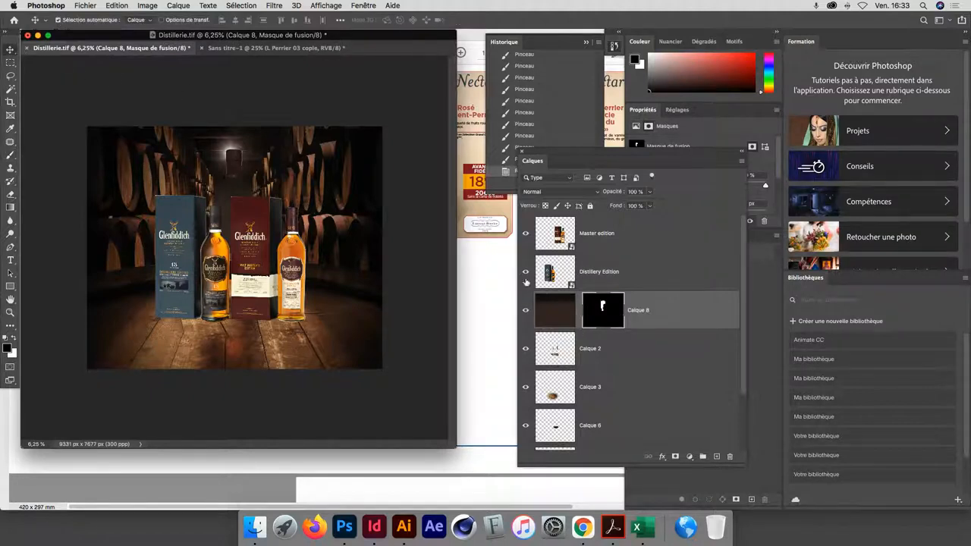
{"action": "left_click_drag", "start_coordinate": [237, 173], "coordinate": [238, 183]}
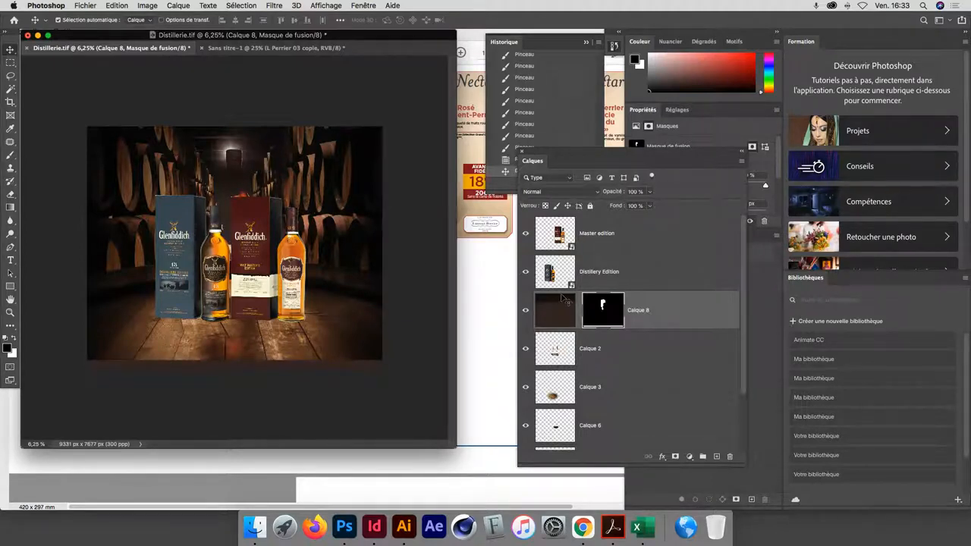
Step: Brush white on the Calque 8 mask to cover the central bottle's shoulders just above and between the boxes
{"action": "left_click", "coordinate": [10, 155]}
{"action": "left_click", "coordinate": [239, 202]}
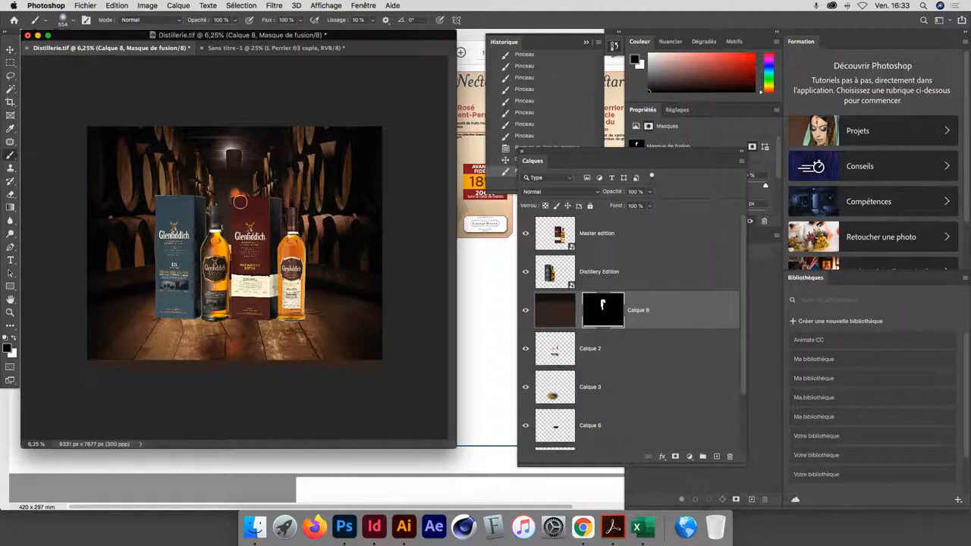
{"action": "key", "text": "x"}
{"action": "mouse_move", "coordinate": [235, 201]}
{"action": "left_mouse_down"}
{"action": "mouse_move", "coordinate": [240, 192]}
{"action": "mouse_move", "coordinate": [238, 210]}
{"action": "left_mouse_up"}
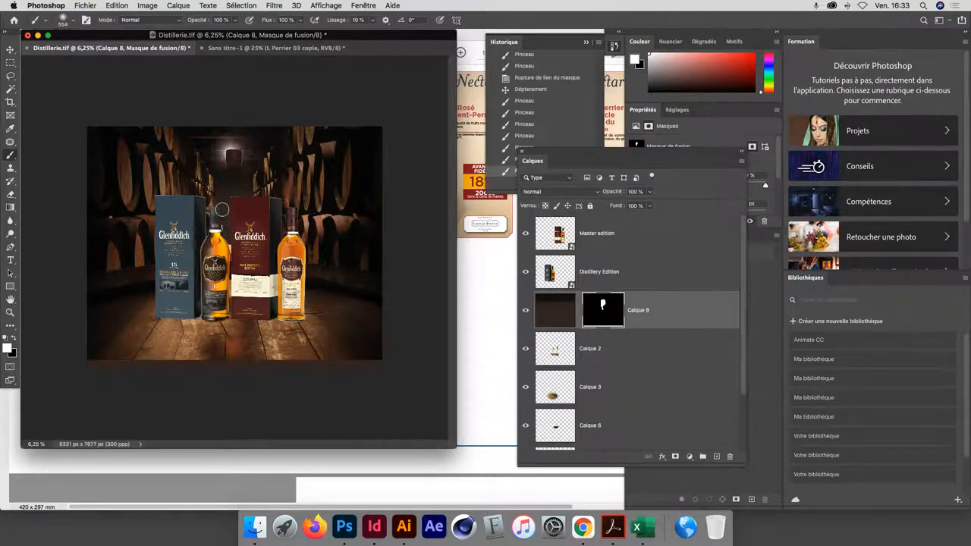
Step: Hide Calque 8 and both edition layers, and retouch the central bottle's lower body on Calque 2 with the content-aware Patch tool
{"action": "left_click", "coordinate": [525, 311]}
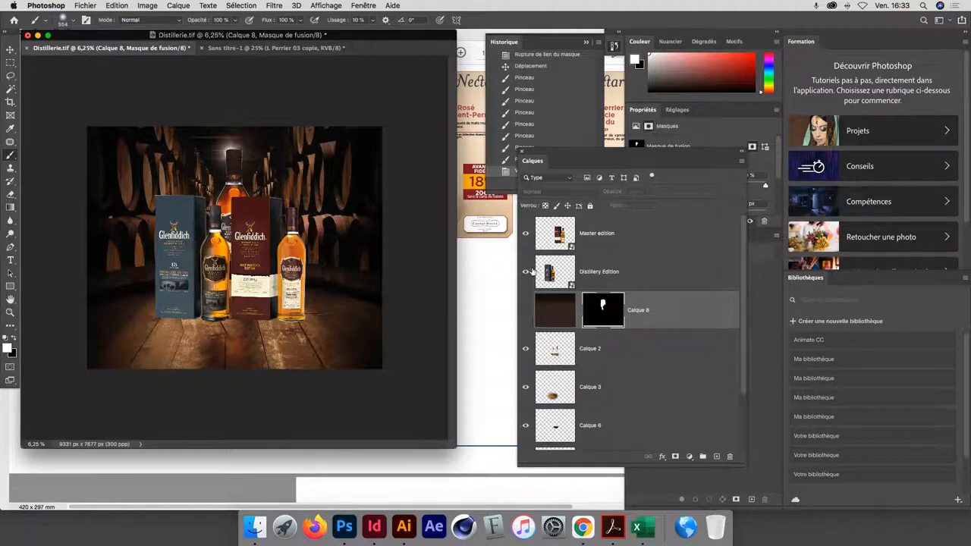
{"action": "left_click_drag", "start_coordinate": [527, 274], "coordinate": [526, 236]}
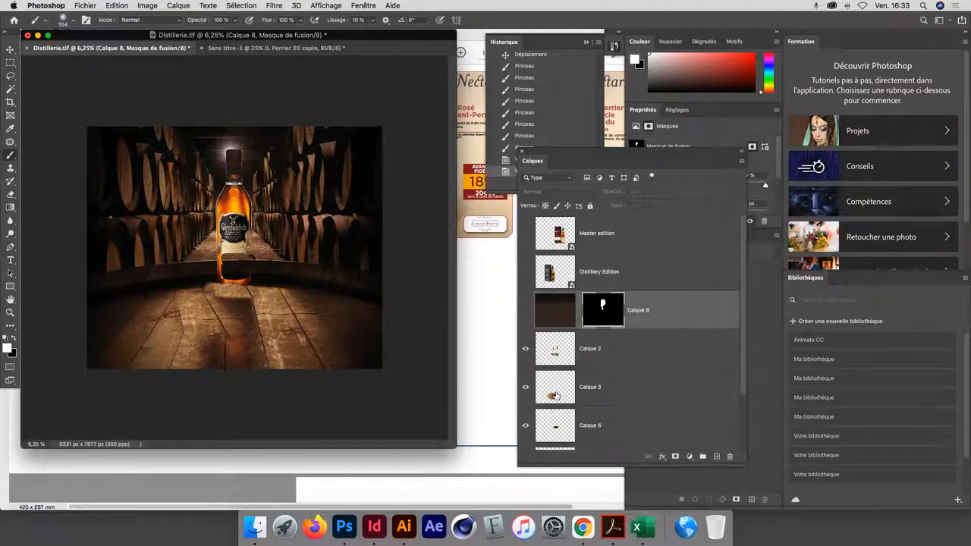
{"action": "left_click", "coordinate": [604, 360]}
{"action": "left_click", "coordinate": [10, 141]}
{"action": "mouse_move", "coordinate": [210, 252]}
{"action": "left_mouse_down"}
{"action": "mouse_move", "coordinate": [226, 252]}
{"action": "mouse_move", "coordinate": [218, 230]}
{"action": "mouse_move", "coordinate": [212, 249]}
{"action": "mouse_move", "coordinate": [265, 253]}
{"action": "mouse_move", "coordinate": [238, 234]}
{"action": "mouse_move", "coordinate": [261, 255]}
{"action": "left_mouse_up"}
{"action": "key", "text": "super+d"}
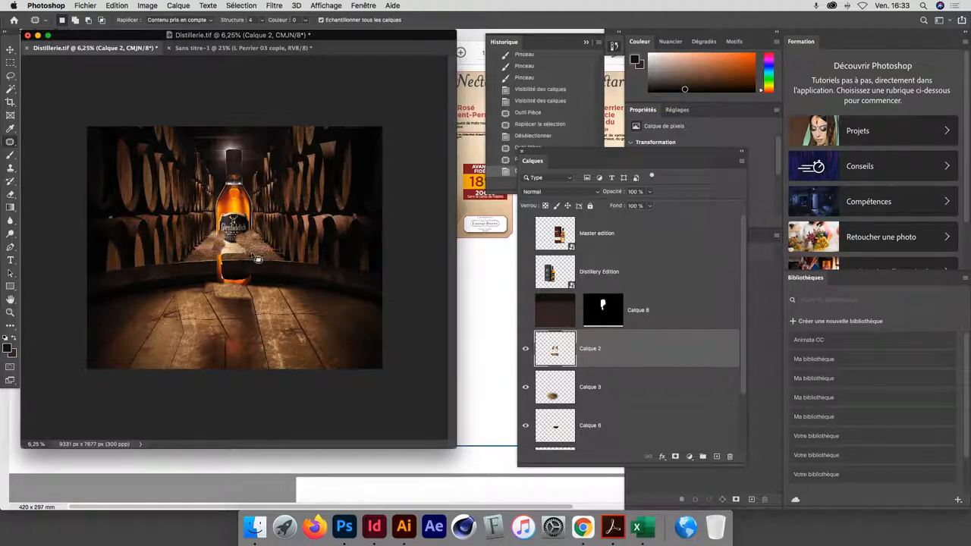
{"action": "mouse_move", "coordinate": [242, 247]}
{"action": "left_mouse_down"}
{"action": "mouse_move", "coordinate": [258, 248]}
{"action": "mouse_move", "coordinate": [241, 240]}
{"action": "left_mouse_up"}
{"action": "key", "text": "super+d"}
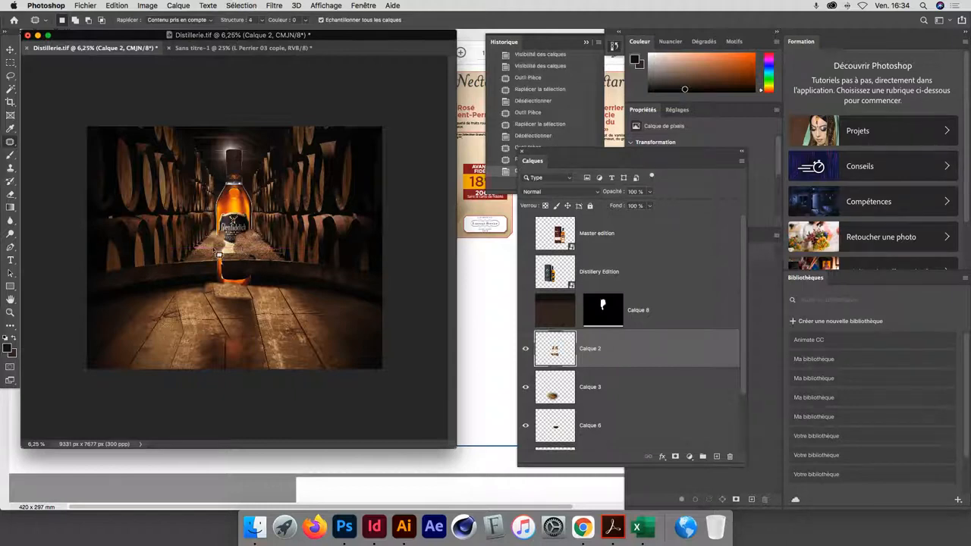
Step: Move Calque 2 above Calque 8 in the layer stack and make Calque 8 visible again
{"action": "key", "text": "super+bracketright"}
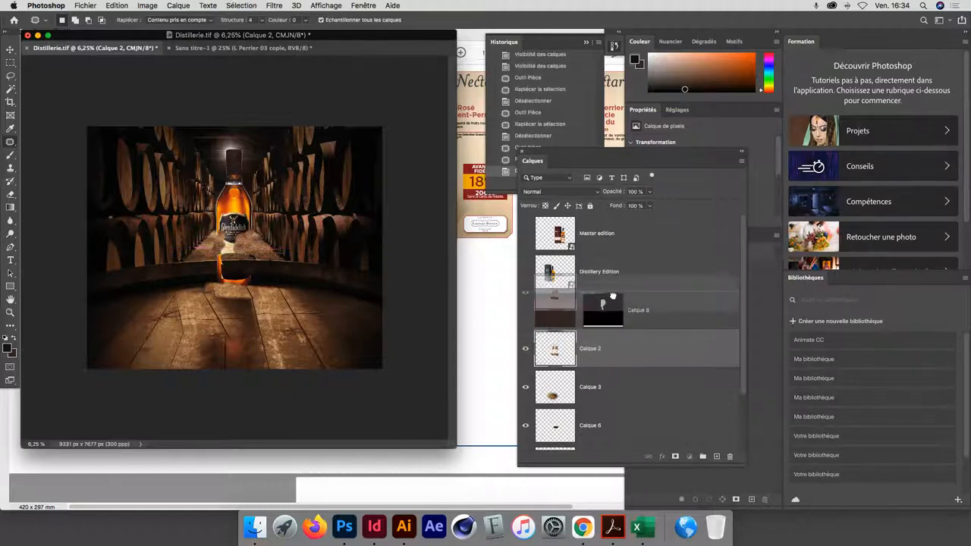
{"action": "left_click", "coordinate": [525, 349]}
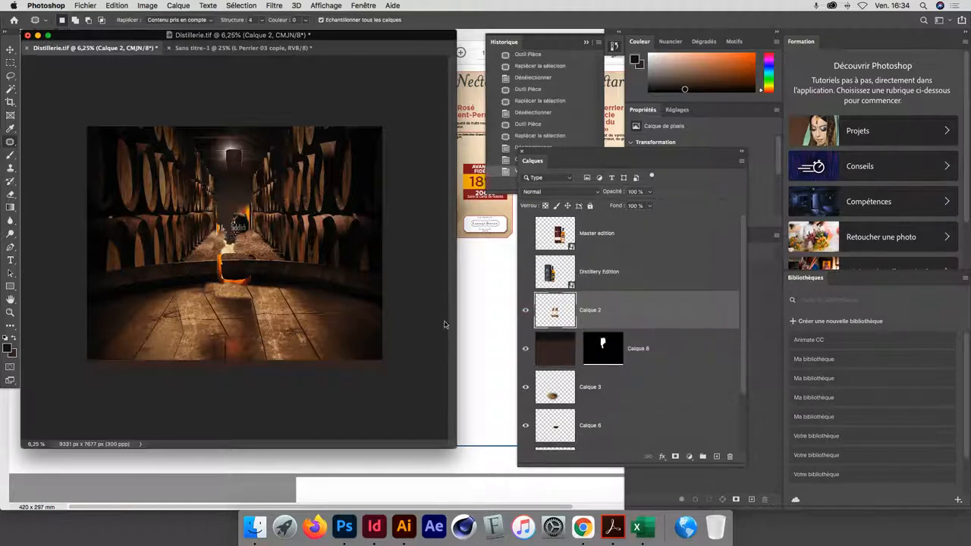
Step: Show both edition layers and duplicate the Master edition layer directly beneath the original in the layer stack
{"action": "left_click_drag", "start_coordinate": [526, 272], "coordinate": [526, 236]}
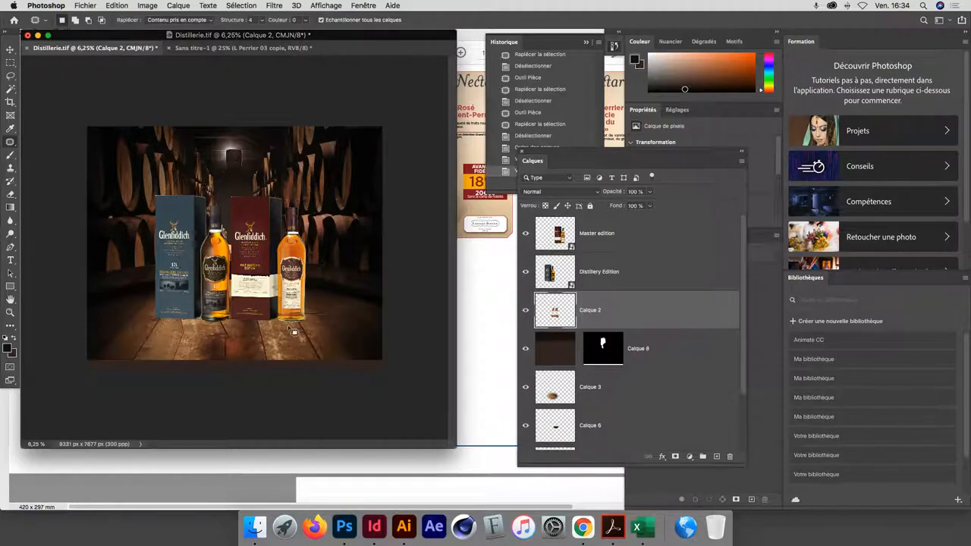
{"action": "left_click", "coordinate": [619, 247]}
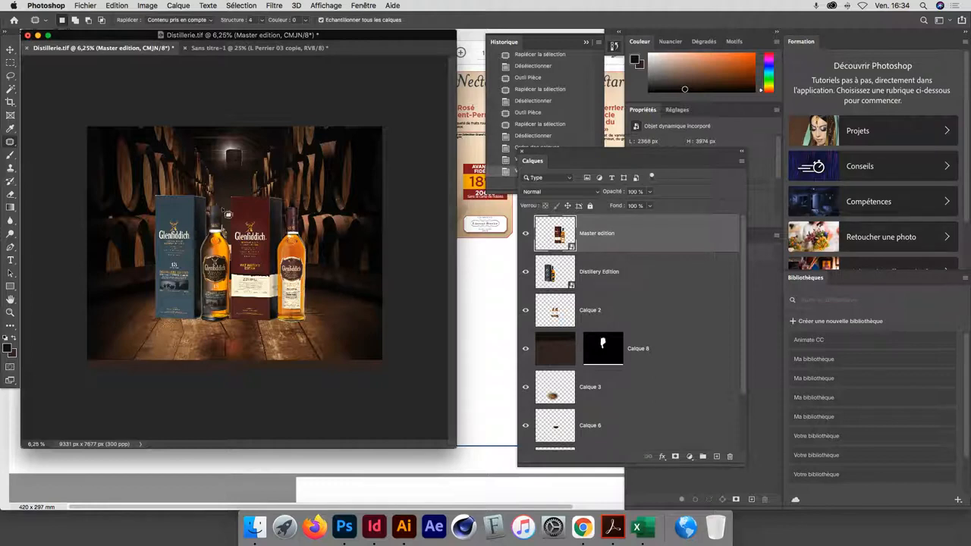
{"action": "left_click", "coordinate": [12, 50]}
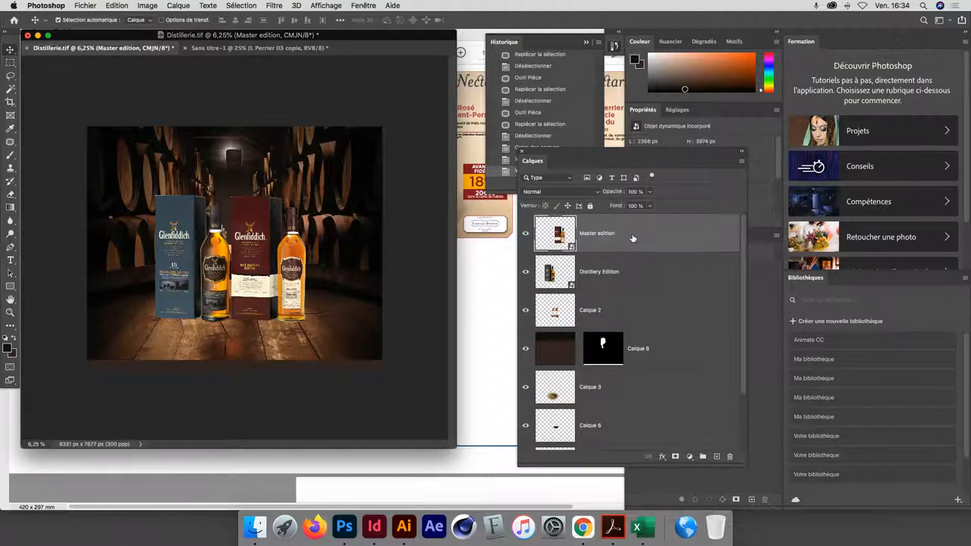
{"action": "left_click_drag", "start_coordinate": [636, 232], "coordinate": [636, 258]}
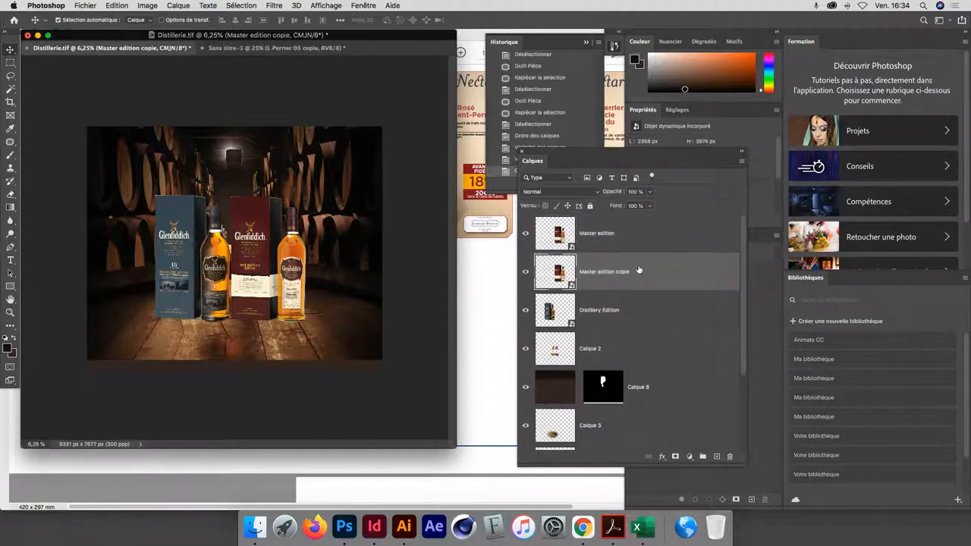
Step: Flip Master edition copie vertically and move it straight down so it mirrors the red box and bottle from their base
{"action": "key", "text": "super+t"}
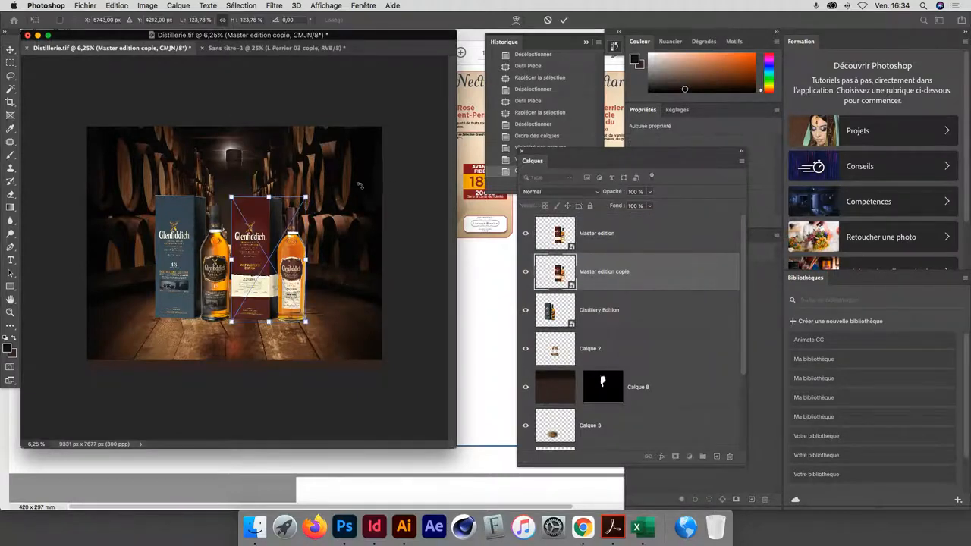
{"action": "right_click", "coordinate": [267, 231]}
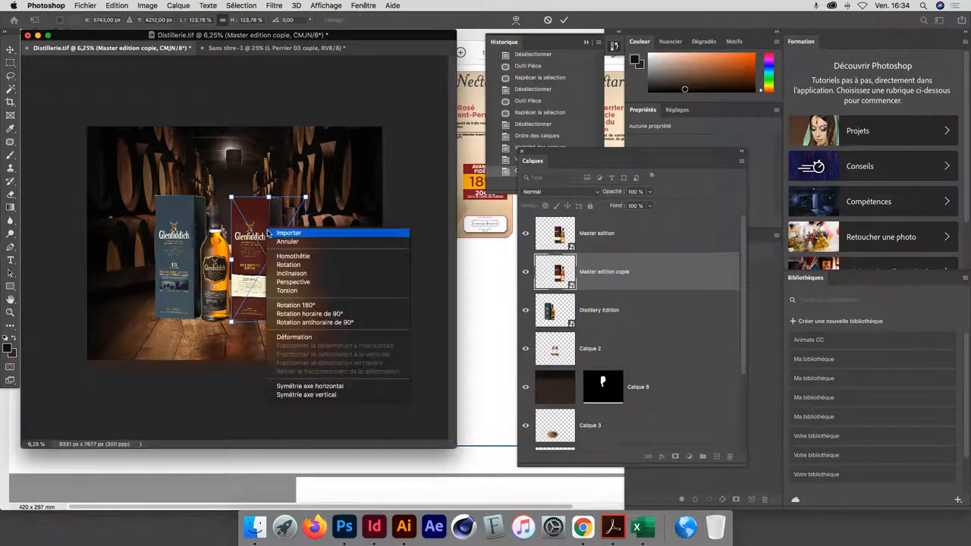
{"action": "left_click", "coordinate": [303, 395]}
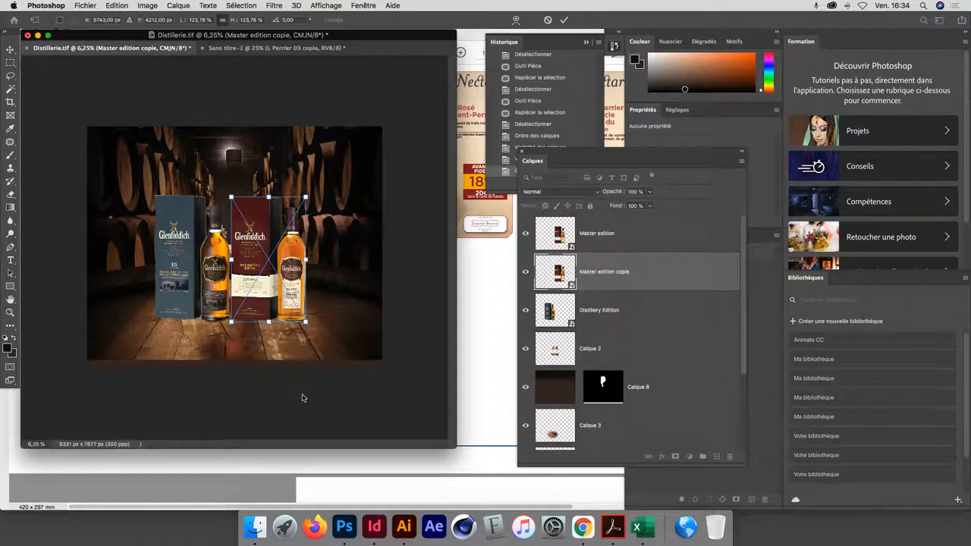
{"action": "left_click_drag", "start_coordinate": [262, 222], "coordinate": [266, 351]}
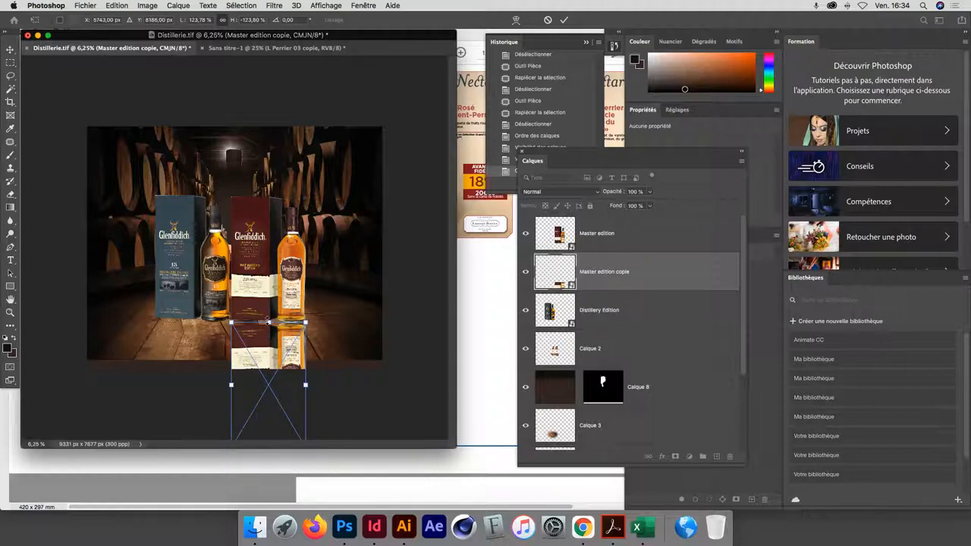
Step: Nudge the flipped copy upward in small increments until it meets the base of the original box and bottle, and commit the transform
{"action": "key", "text": "shift+Up"}
{"action": "key", "text": "shift+Up"}
{"action": "key", "text": "shift+Up"}
{"action": "key", "text": "shift+Up"}
{"action": "key", "text": "shift+Up"}
{"action": "key", "text": "shift+Up"}
{"action": "key", "text": "shift+Up"}
{"action": "key", "text": "shift+Up"}
{"action": "key", "text": "shift+Up"}
{"action": "key", "text": "shift+Up"}
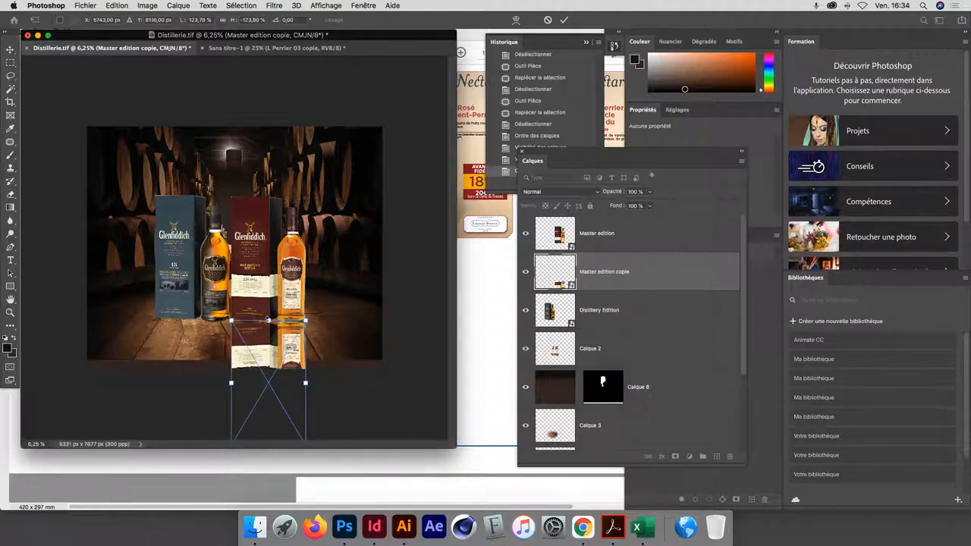
{"action": "key", "text": "Return"}
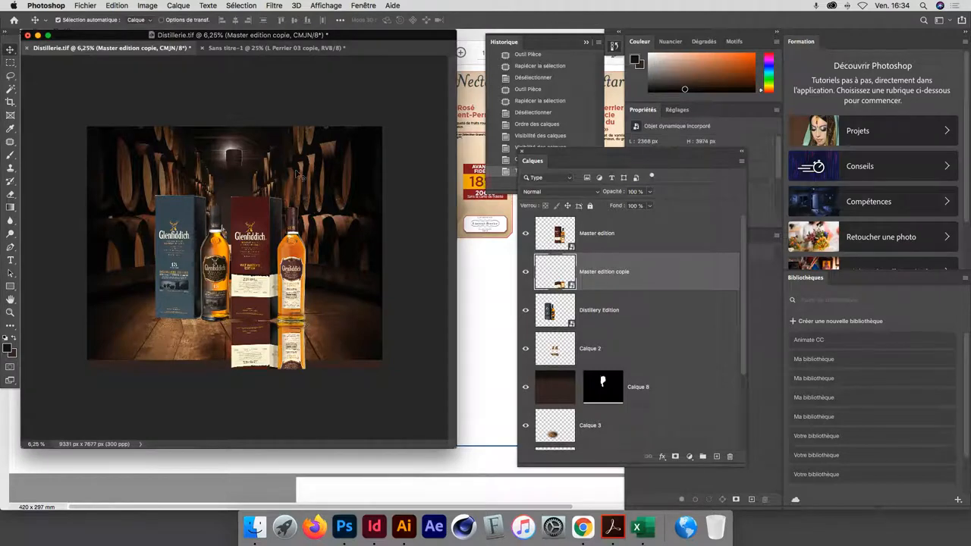
Step: Apply a Gaussian blur smart filter to the Master edition copie reflection with a radius slightly above 8.5 pixels
{"action": "left_click", "coordinate": [272, 6]}
{"action": "mouse_move", "coordinate": [274, 156]}
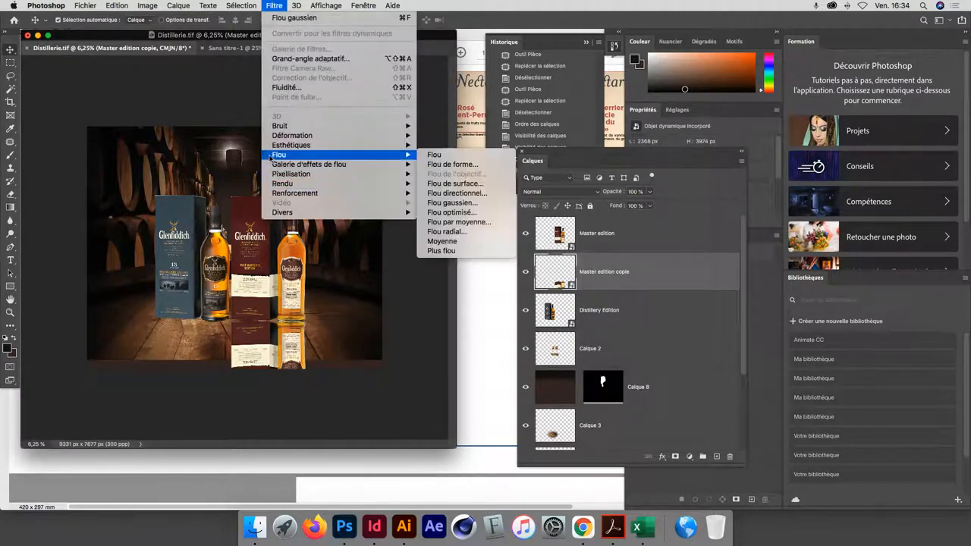
{"action": "left_click", "coordinate": [466, 203]}
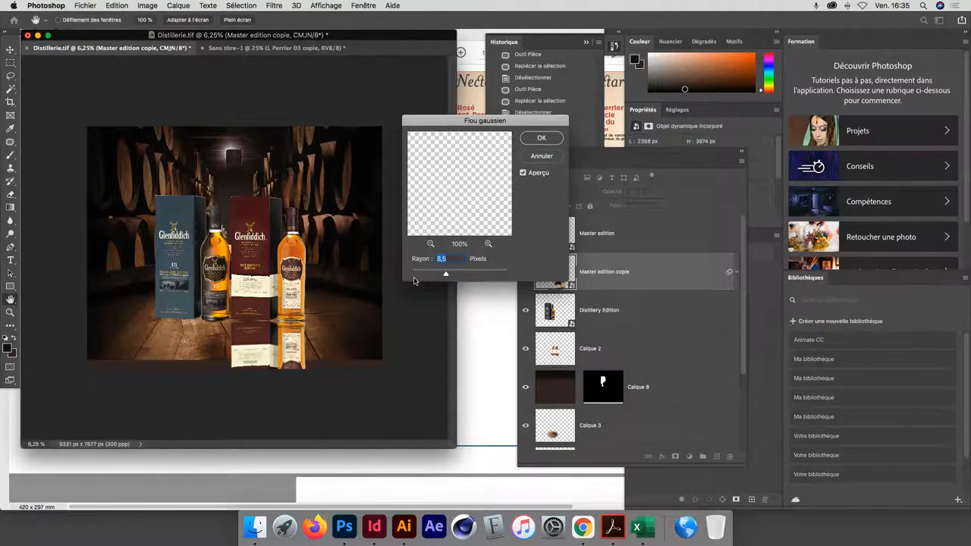
{"action": "left_click_drag", "start_coordinate": [447, 277], "coordinate": [450, 278]}
{"action": "left_click", "coordinate": [542, 139]}
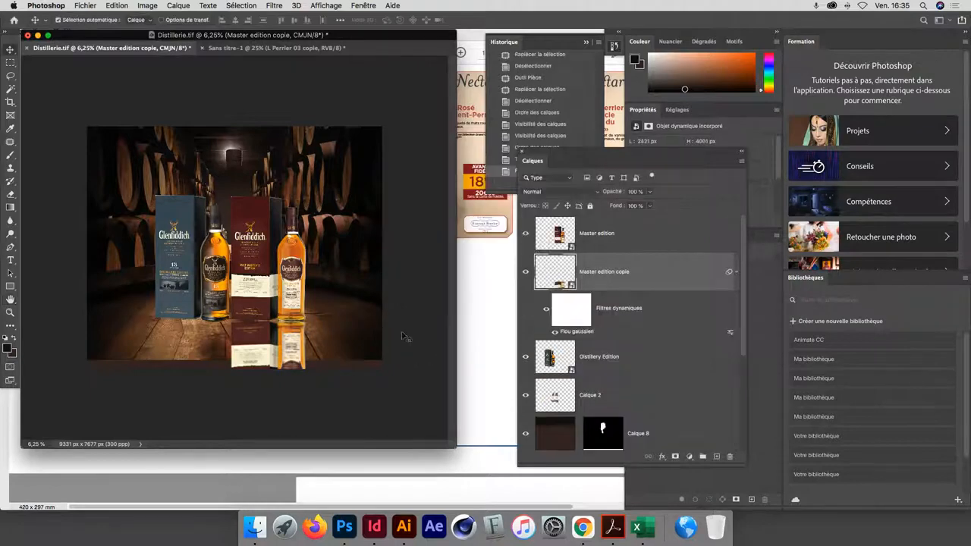
Step: Switch the smart filter and the reflection layer off and on again to compare the reflection with and without blur
{"action": "left_click", "coordinate": [546, 310]}
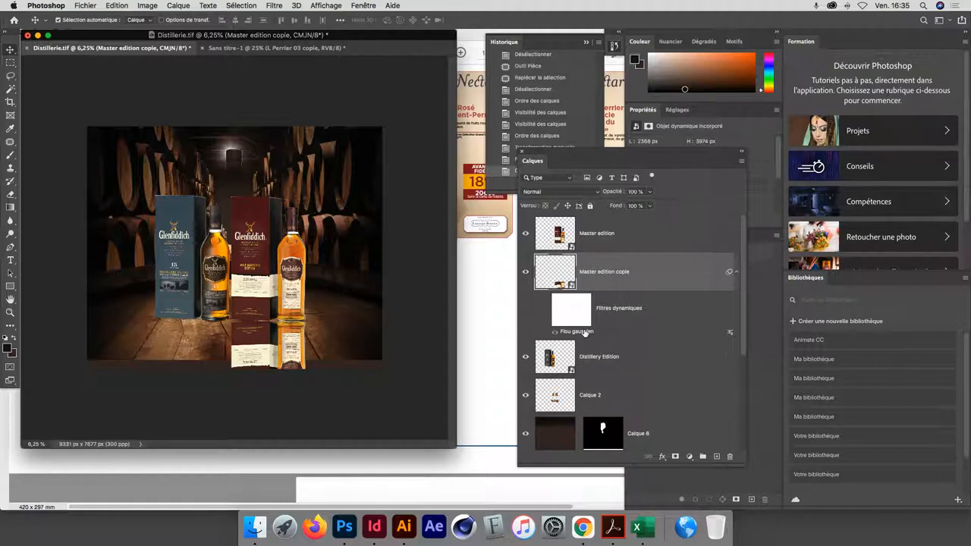
{"action": "left_click", "coordinate": [526, 312]}
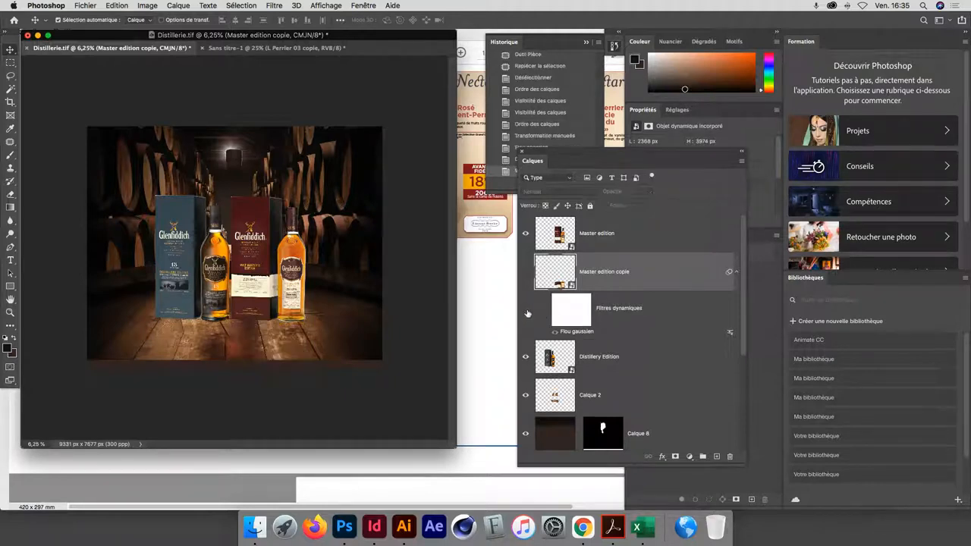
{"action": "left_click", "coordinate": [526, 278]}
{"action": "left_click", "coordinate": [556, 333]}
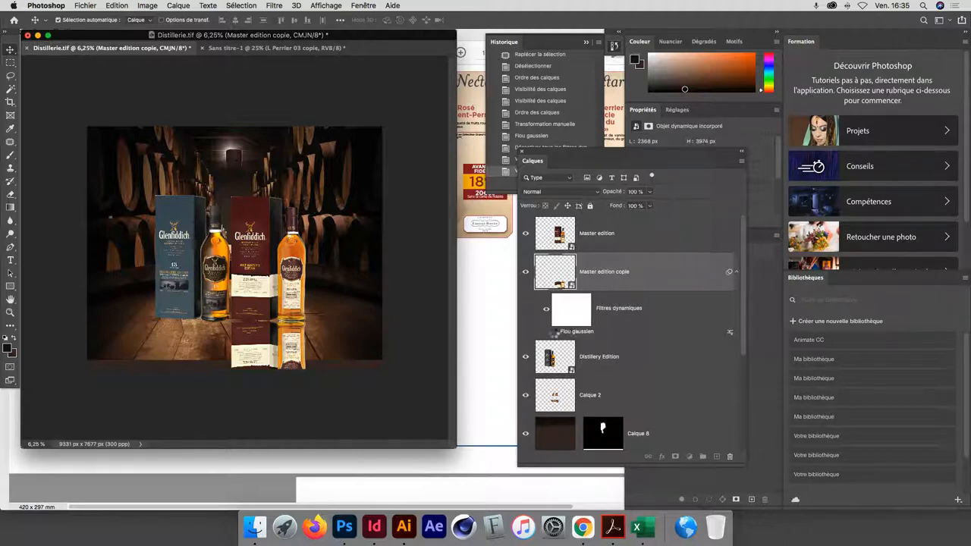
{"action": "left_click", "coordinate": [553, 333]}
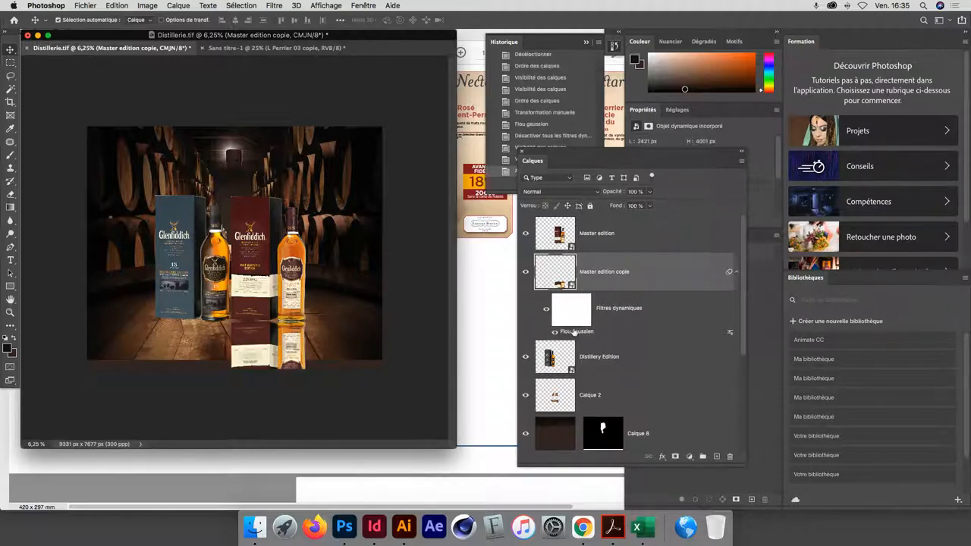
Step: Increase the Gaussian blur radius on Master edition copie so the reflection is clearly softened
{"action": "double_click", "coordinate": [574, 331]}
{"action": "left_click_drag", "start_coordinate": [451, 278], "coordinate": [458, 275]}
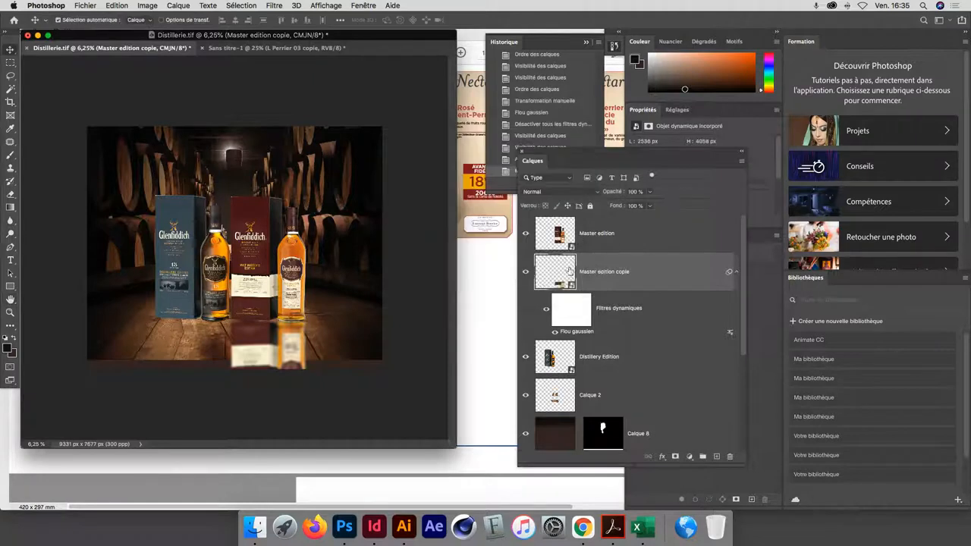
Step: Add a layer mask to Master edition copie and fade the reflection out towards the image's lower edge with a white-to-black linear gradient
{"action": "left_click", "coordinate": [675, 457]}
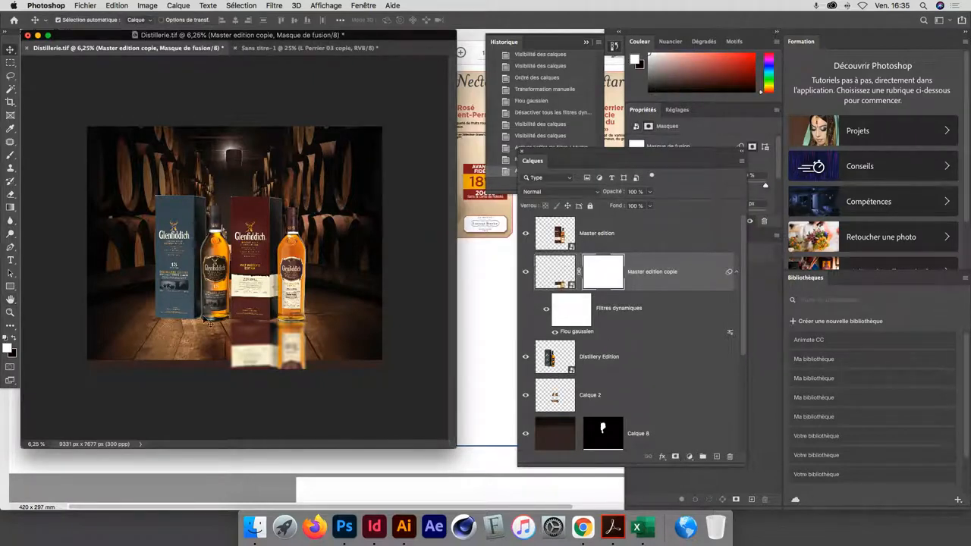
{"action": "left_click", "coordinate": [9, 207]}
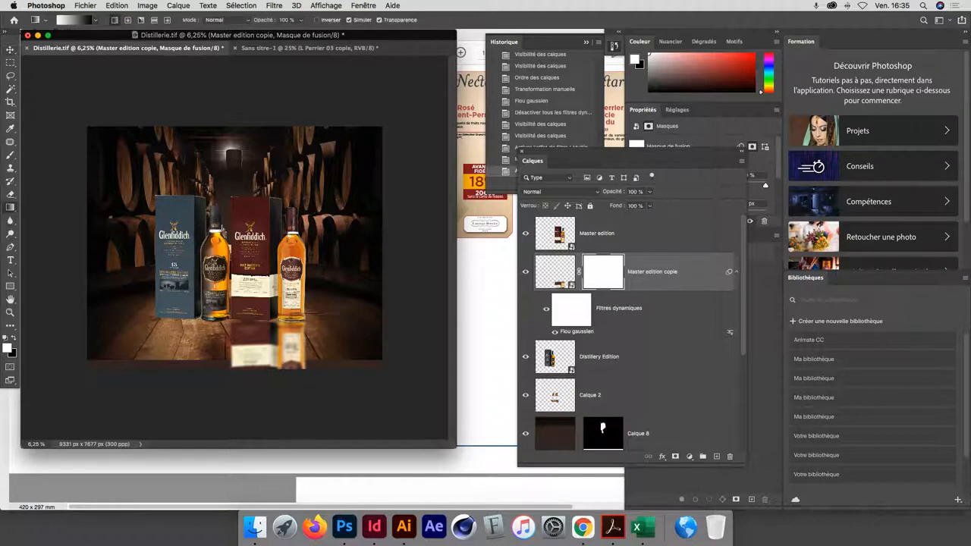
{"action": "left_click_drag", "start_coordinate": [310, 363], "coordinate": [310, 319]}
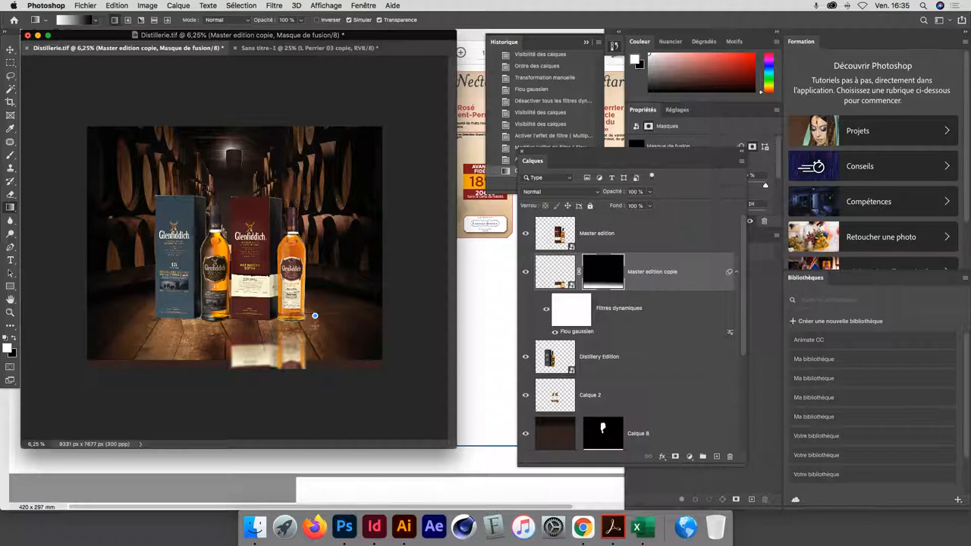
{"action": "left_click_drag", "start_coordinate": [315, 358], "coordinate": [321, 396]}
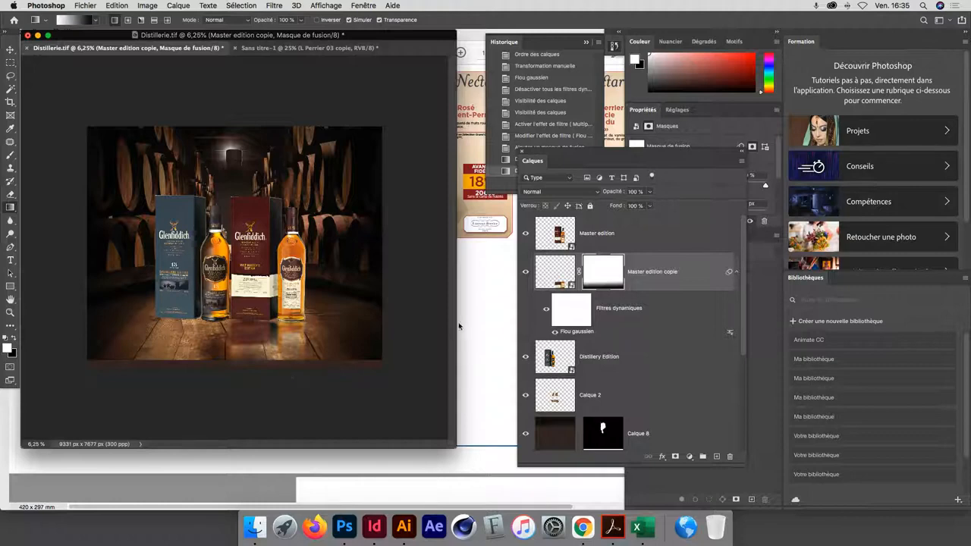
Step: Target the Master edition copie layer instead of its mask and set its blend mode to Produit
{"action": "left_click", "coordinate": [552, 273]}
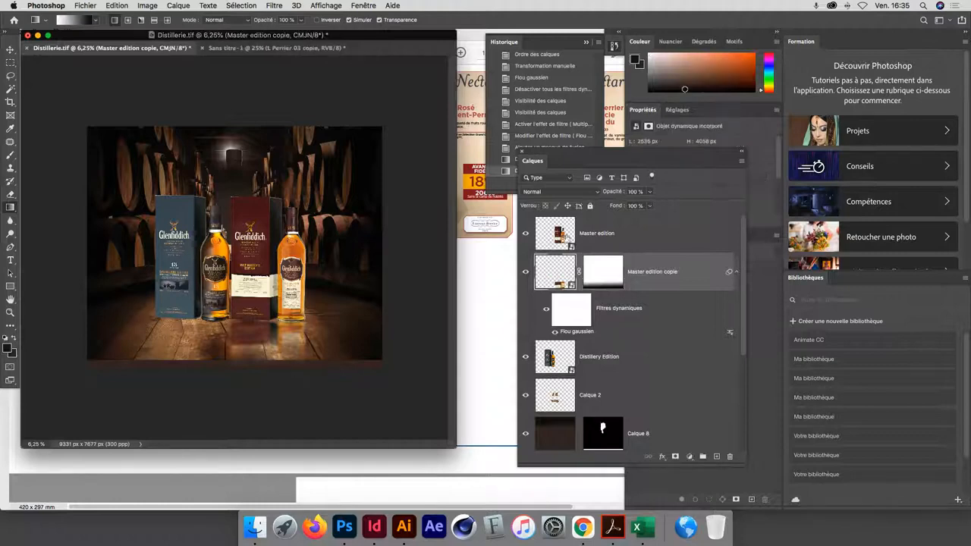
{"action": "left_click", "coordinate": [566, 194]}
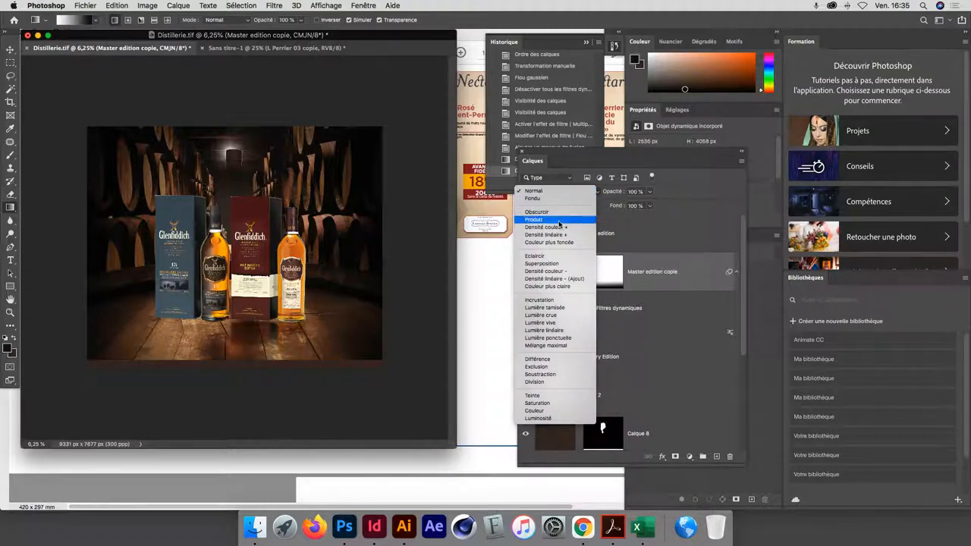
{"action": "left_click", "coordinate": [559, 220]}
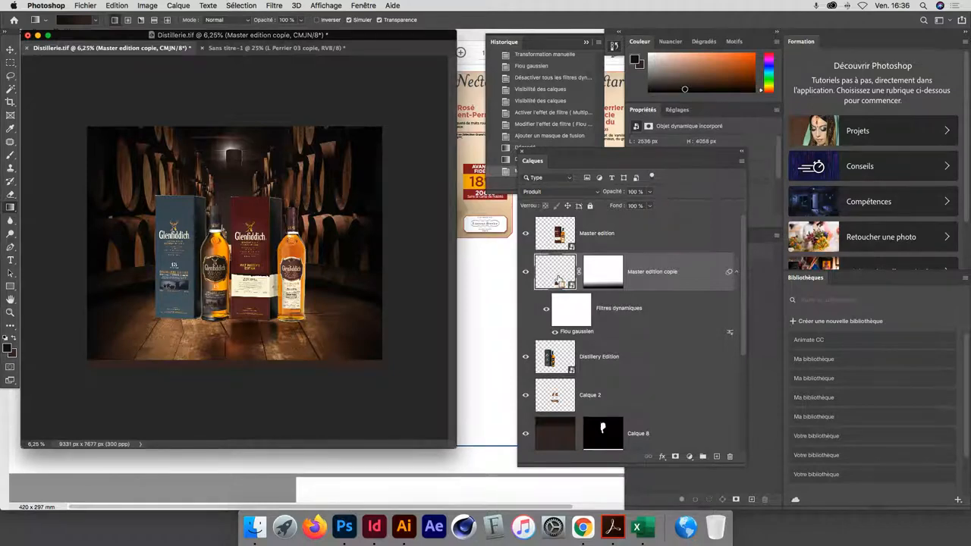
{"action": "key", "text": "super+t"}
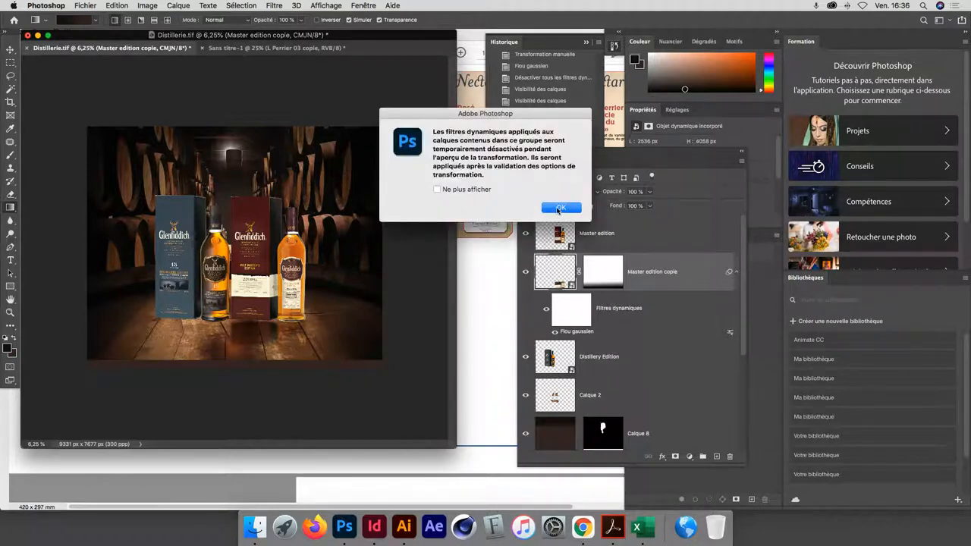
{"action": "key", "text": "Return"}
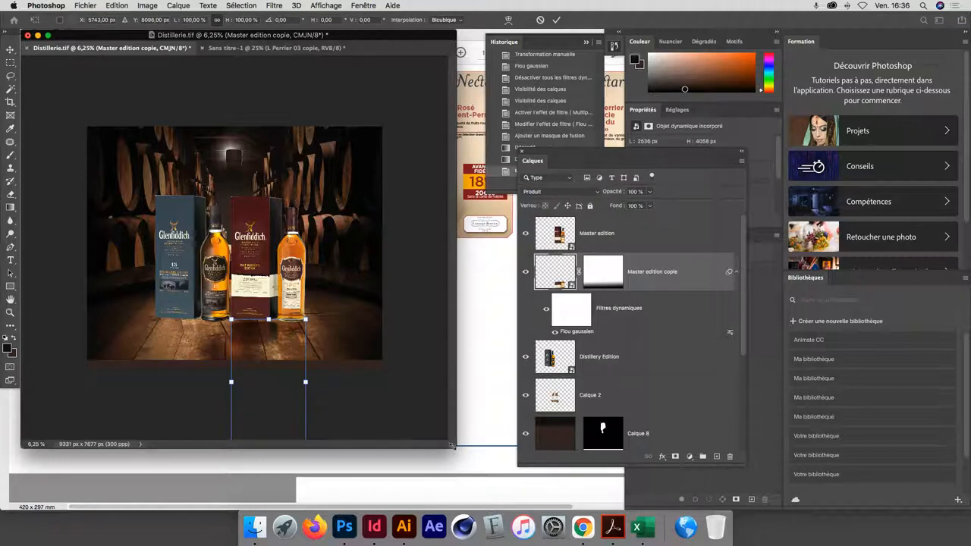
{"action": "key", "text": "Return"}
{"action": "key", "text": "g"}
Step: Enlarge the document window and distort the reflection so its lower end spreads outward, mainly to the left, and shortens slightly
{"action": "left_click_drag", "start_coordinate": [452, 446], "coordinate": [487, 492]}
{"action": "key", "text": "super+t"}
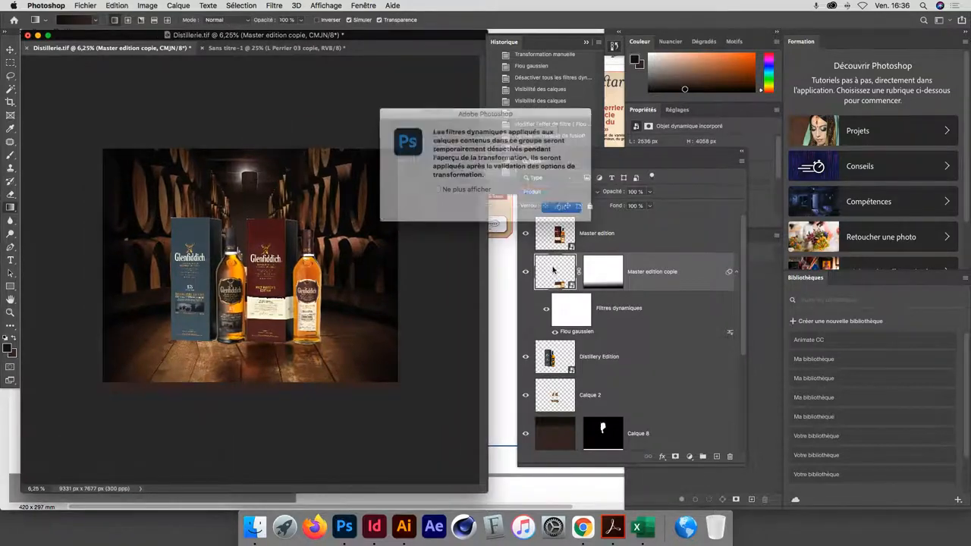
{"action": "left_click", "coordinate": [555, 210]}
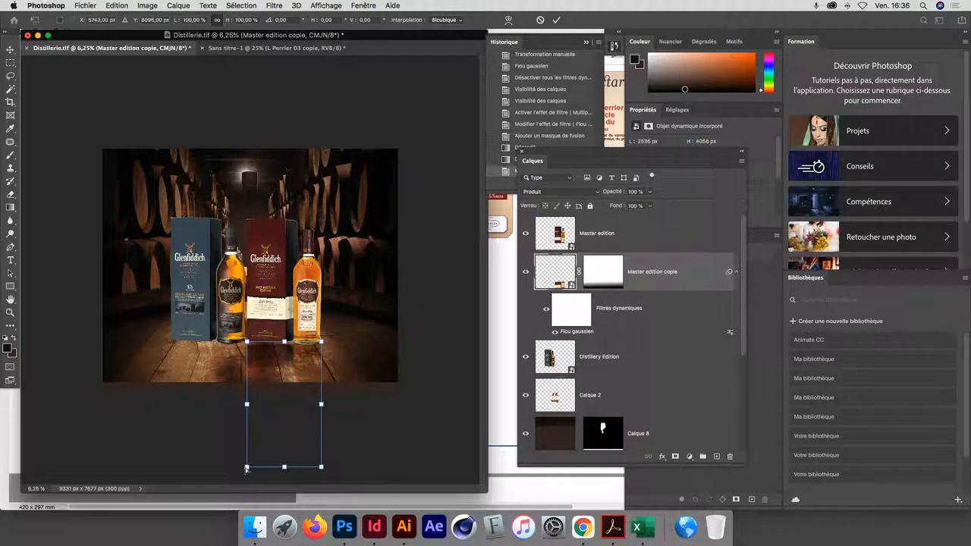
{"action": "left_click_drag", "start_coordinate": [246, 468], "coordinate": [222, 465]}
{"action": "left_click_drag", "start_coordinate": [321, 469], "coordinate": [274, 458]}
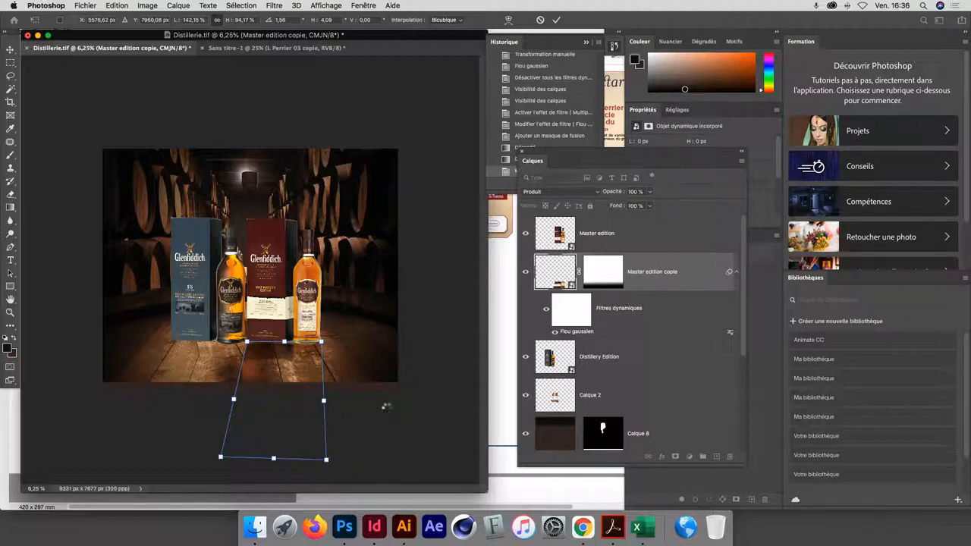
{"action": "key", "text": "Return"}
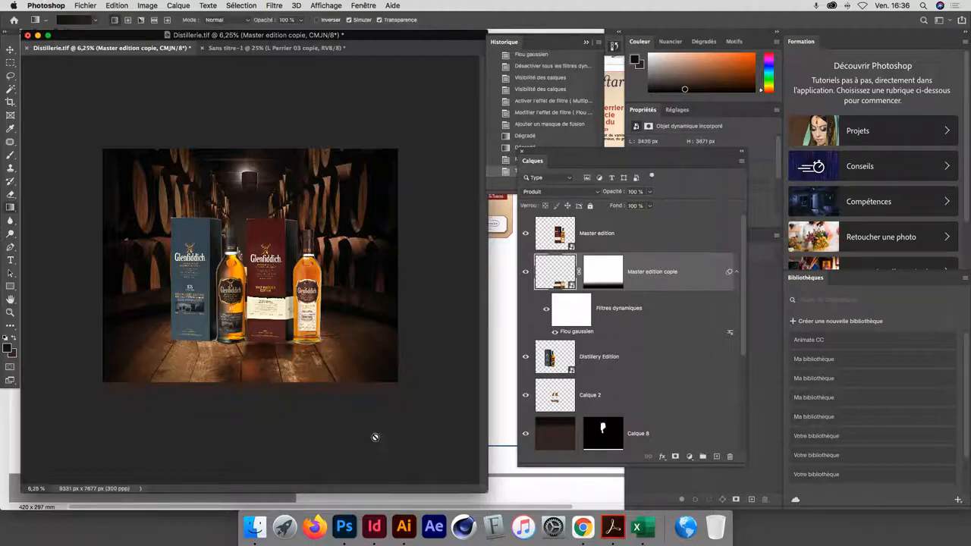
Step: Switch to Google Chrome to view the live course session and its participants
{"action": "key", "text": "super+Tab"}
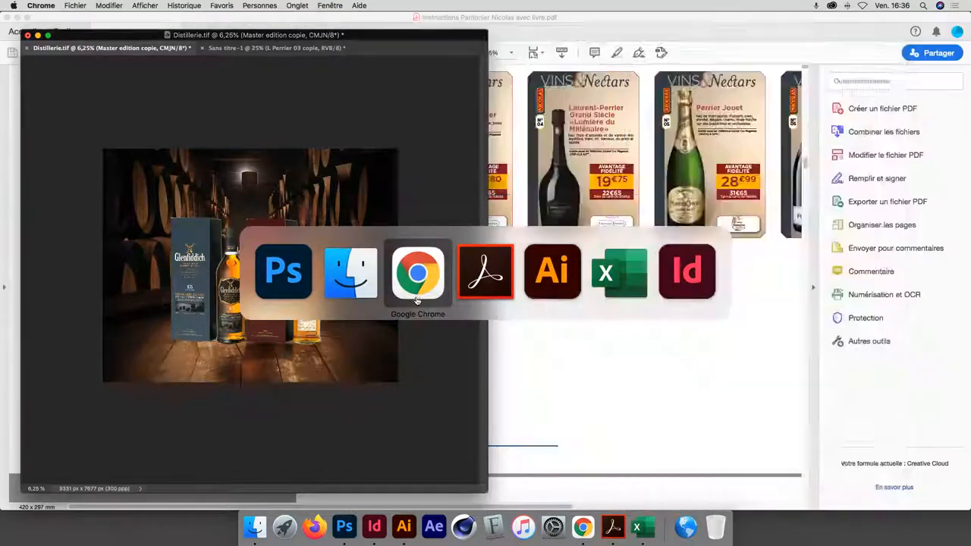
{"action": "left_click", "coordinate": [419, 298]}
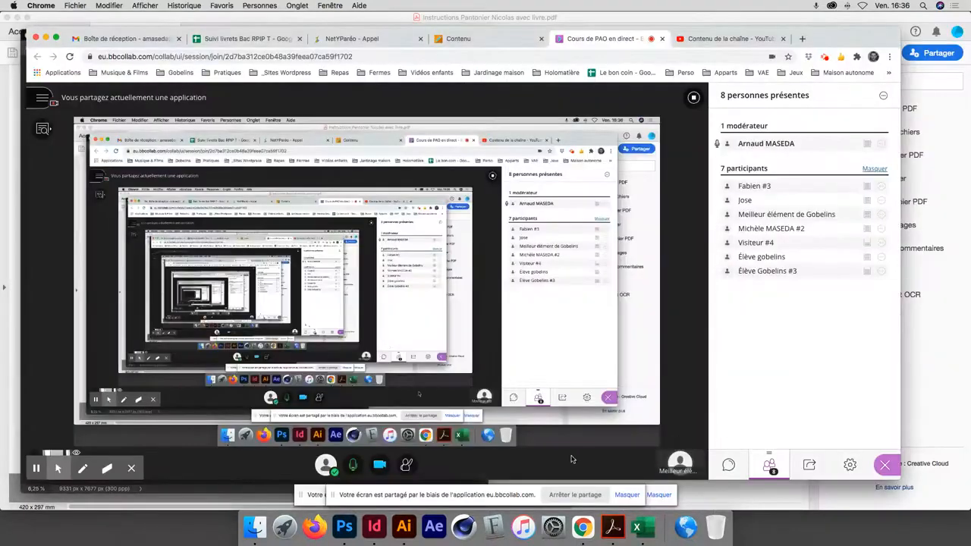